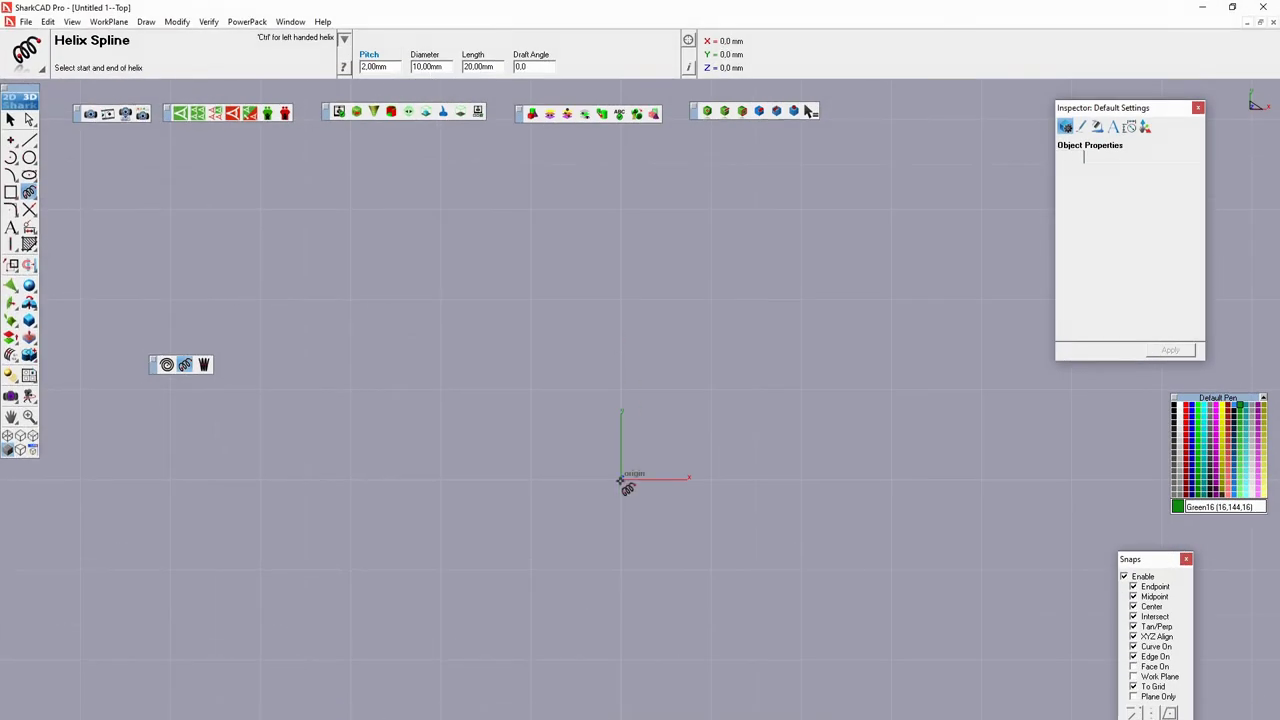
# Step: Place the 10 mm diameter helix (1.50 mm pitch) at the origin and inspect it from Front and 3D views
pyautogui.click(621, 468)
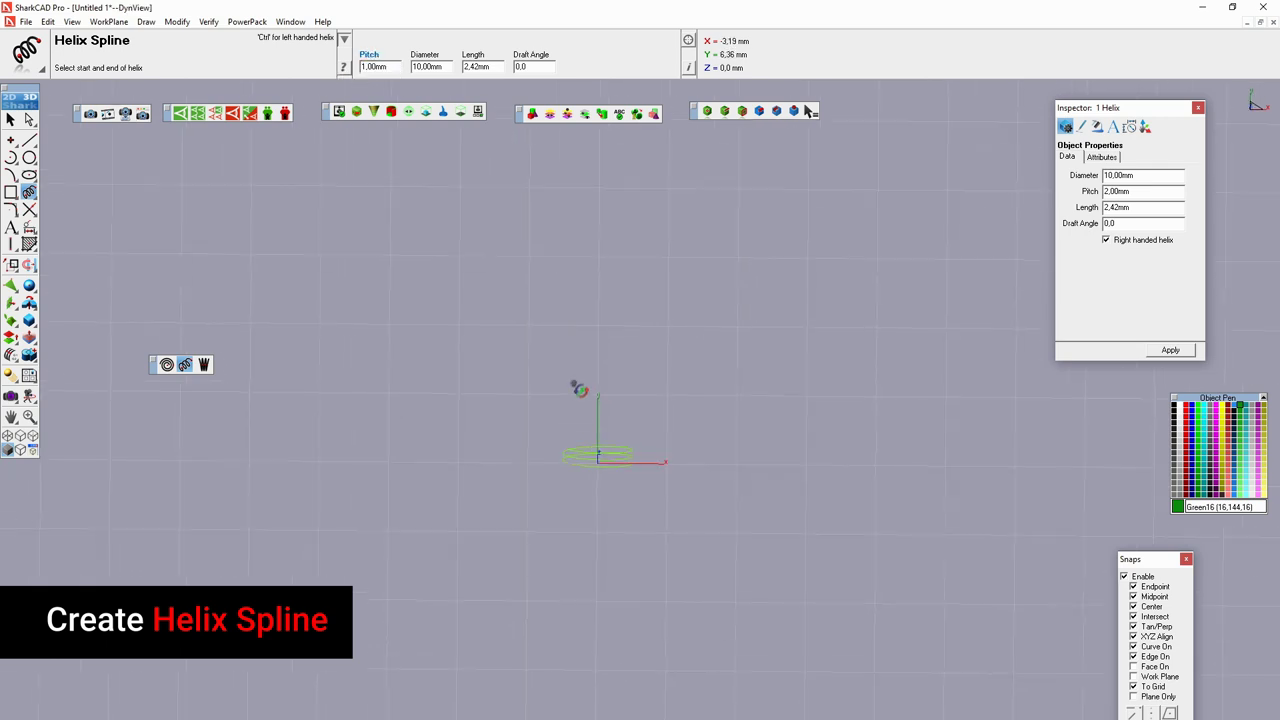
pyautogui.moveTo(570, 392); pyautogui.dragTo(160, 427, button='middle')
pyautogui.rightClick(413, 438)
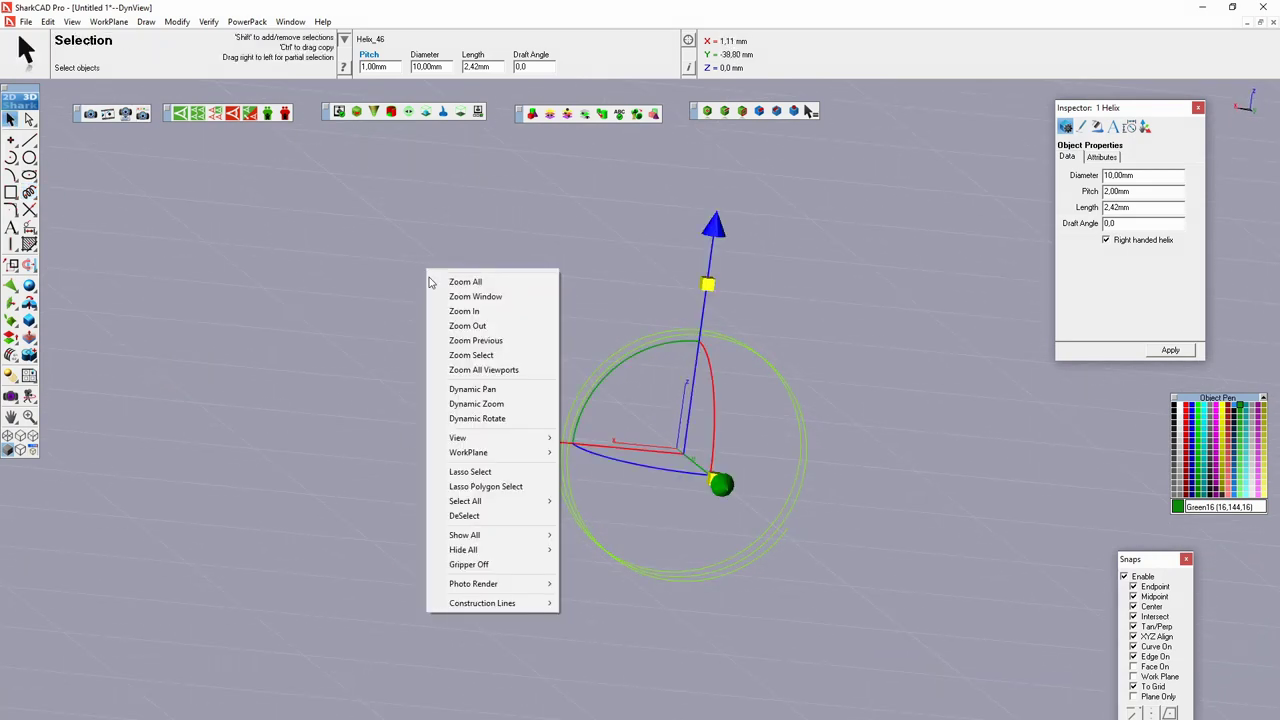
pyautogui.click(605, 386)
pyautogui.moveTo(556, 417)
pyautogui.mouseDown(button='middle')
pyautogui.moveTo(571, 451)
pyautogui.moveTo(511, 469)
pyautogui.moveTo(371, 409)
pyautogui.moveTo(820, 480)
pyautogui.moveTo(646, 540)
pyautogui.mouseUp(button='middle')
# Step: Convert the helix to an Interpolate Spline
pyautogui.click(646, 540)
pyautogui.click(646, 540)
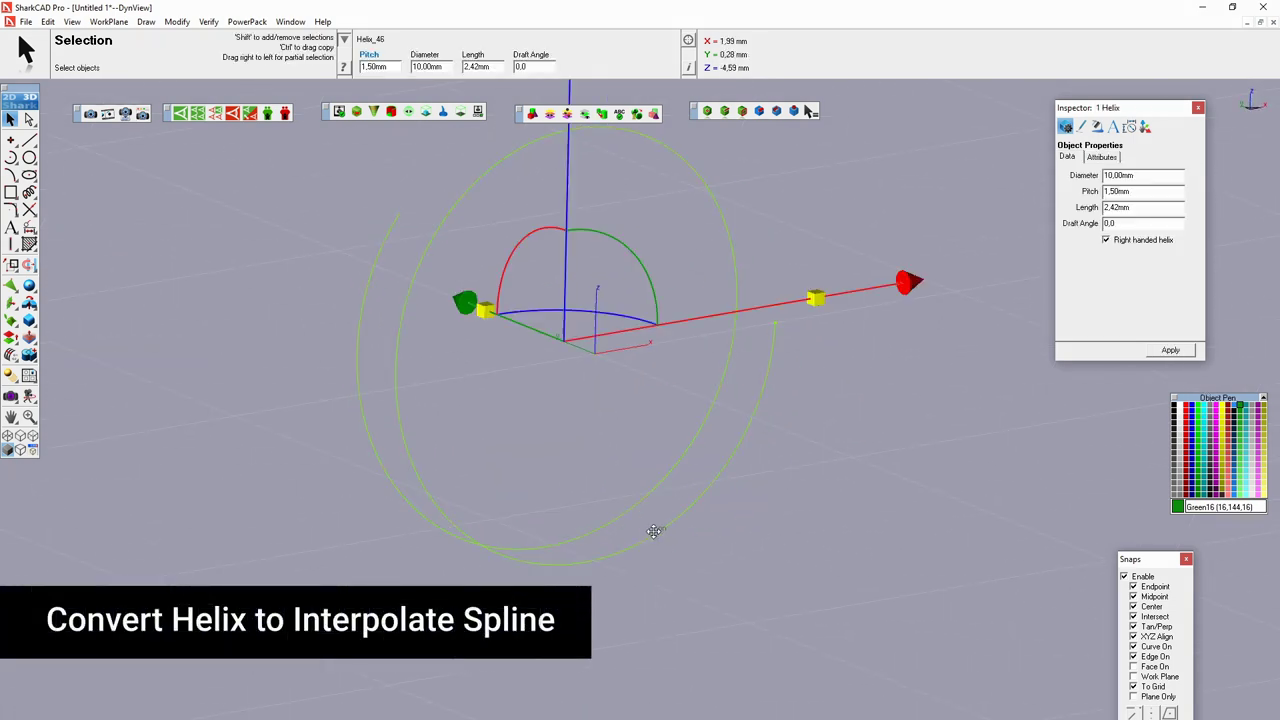
pyautogui.rightClick(666, 520)
pyautogui.click(760, 329)
pyautogui.click(684, 398)
pyautogui.click(810, 368)
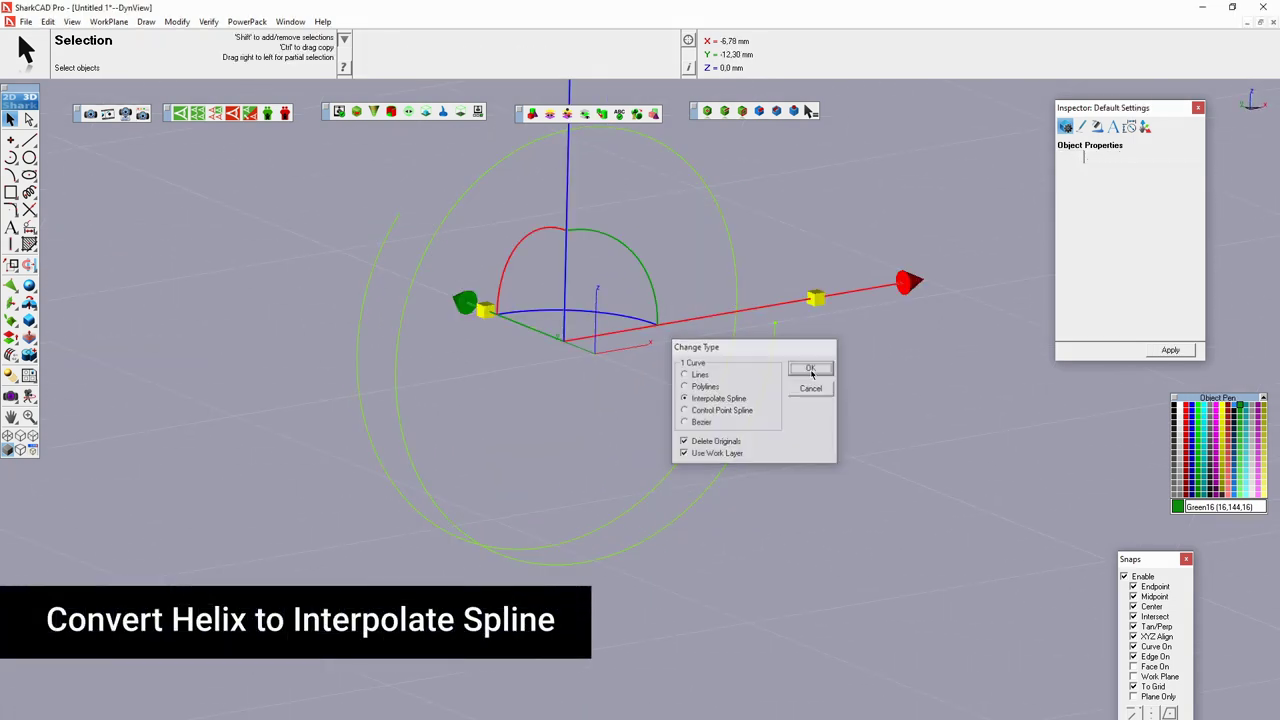
# Step: Pick the Remove Spline Points tool and switch to Front view
pyautogui.scroll(-3, 543, 551)
pyautogui.scroll(3, 561, 458)
pyautogui.scroll(2, 580, 437)
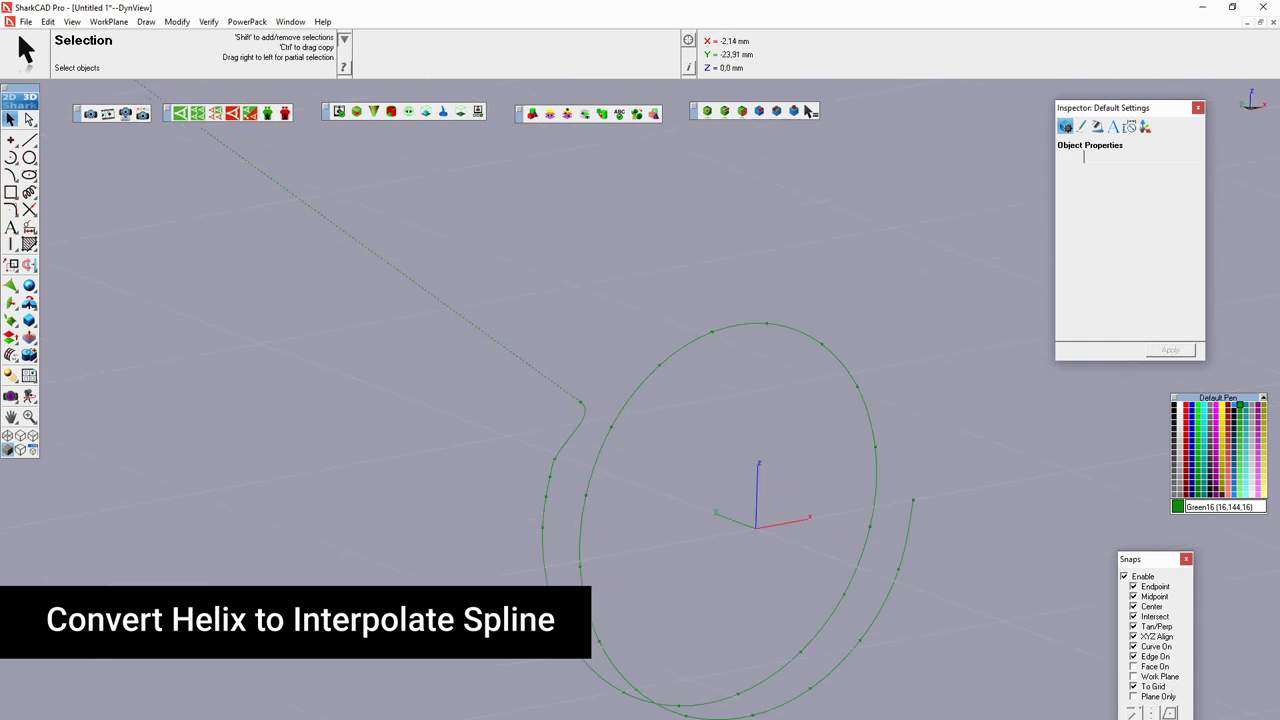
pyautogui.click(29, 192)
pyautogui.click(118, 192)
pyautogui.scroll(-2, 700, 486)
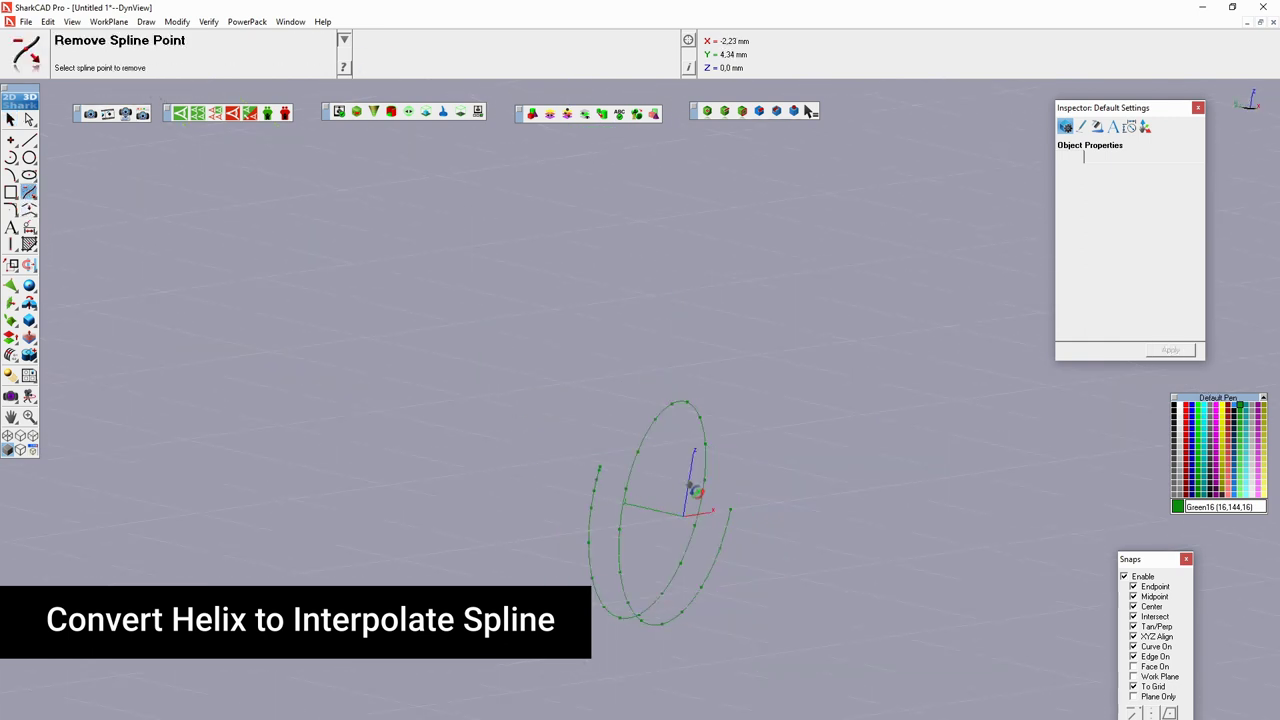
pyautogui.rightClick(763, 672)
pyautogui.scroll(2, 594, 355)
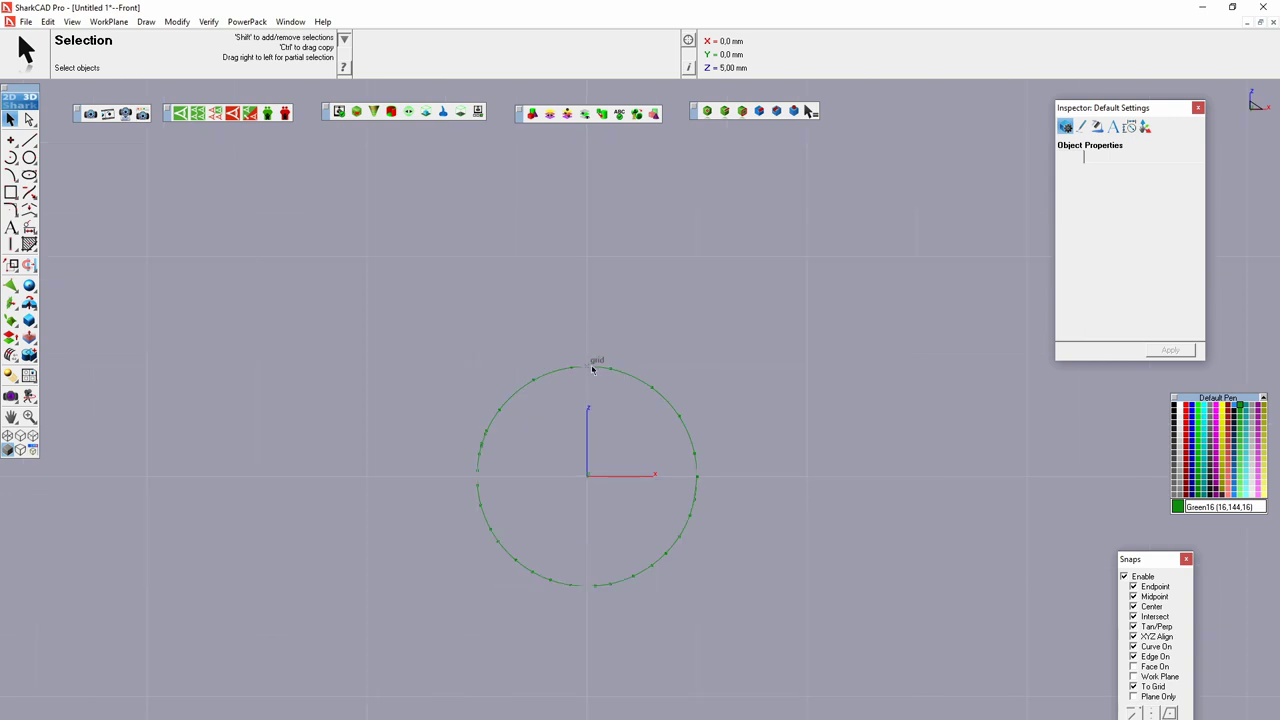
pyautogui.click(590, 362)
# Step: Align the spline so its bottom rests on the origin
pyautogui.click(12, 264)
pyautogui.click(588, 476)
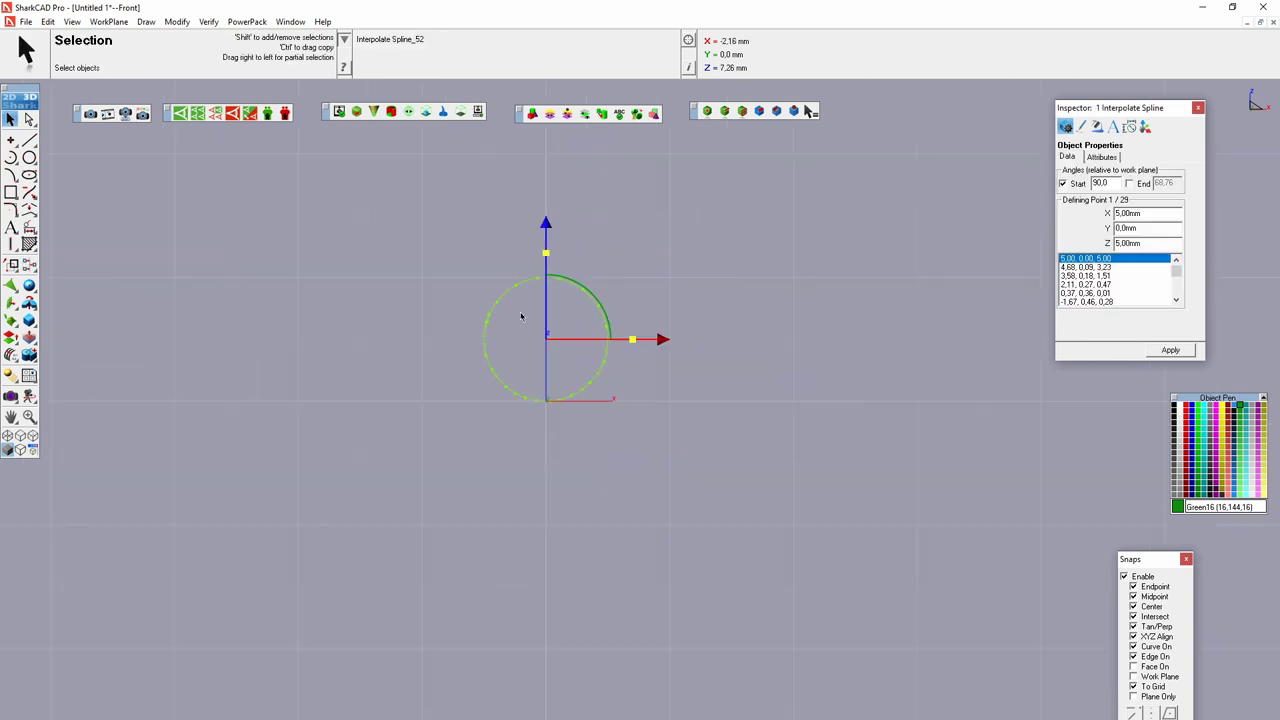
pyautogui.moveTo(620, 340); pyautogui.dragTo(550, 345, button='middle')
pyautogui.rightClick(686, 494)
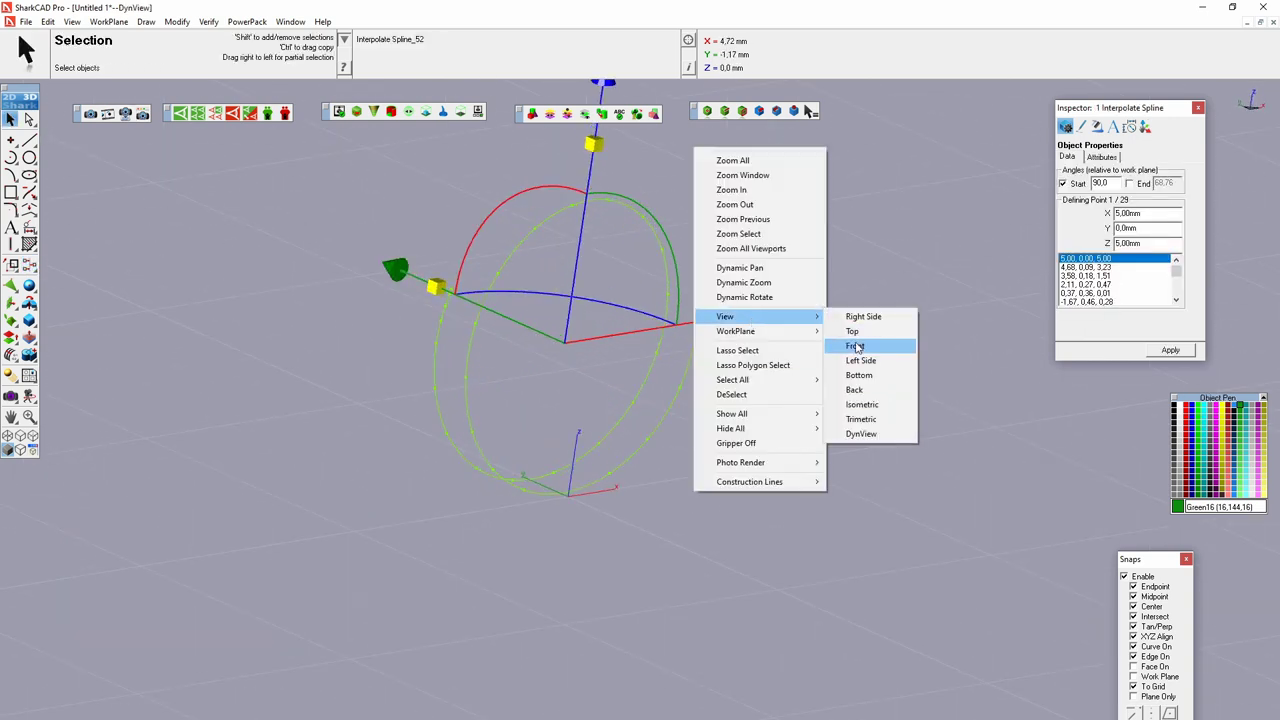
pyautogui.click(866, 346)
pyautogui.scroll(1, 494, 400)
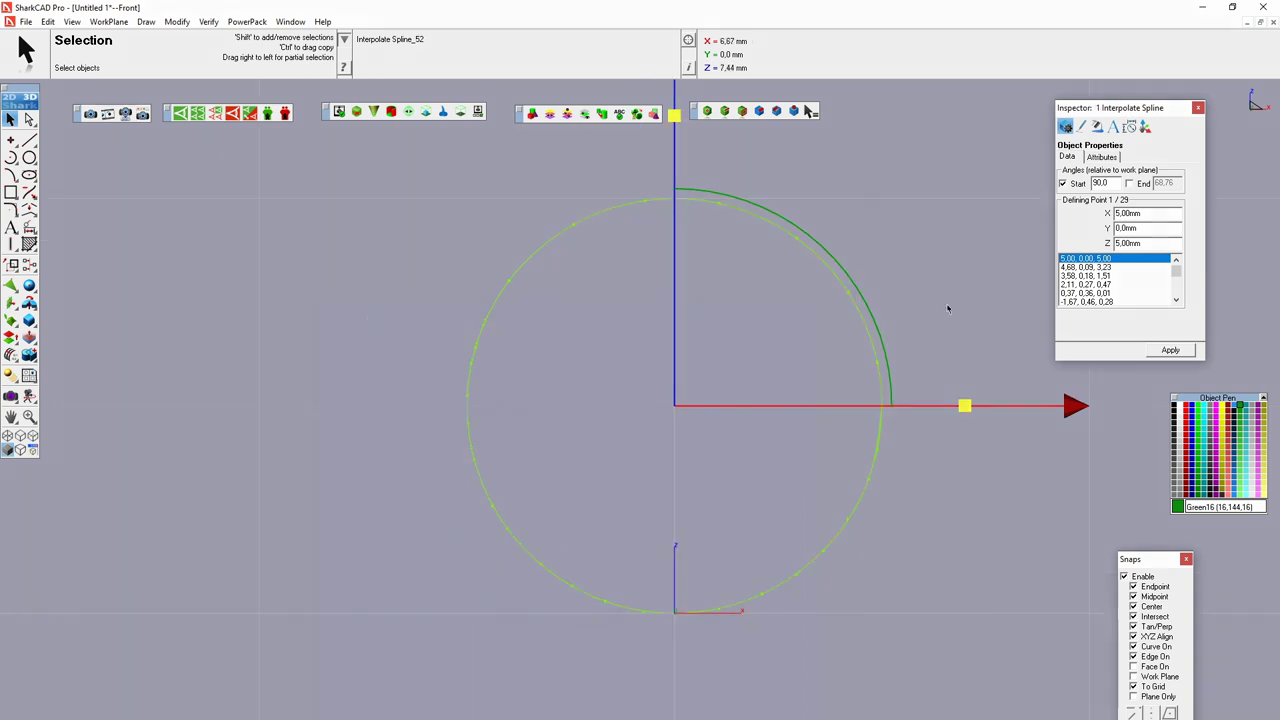
pyautogui.scroll(-2, 583, 451)
# Step: Choose the Extend by Distance tool from the curve tools
pyautogui.moveTo(583, 451); pyautogui.dragTo(620, 440, button='middle')
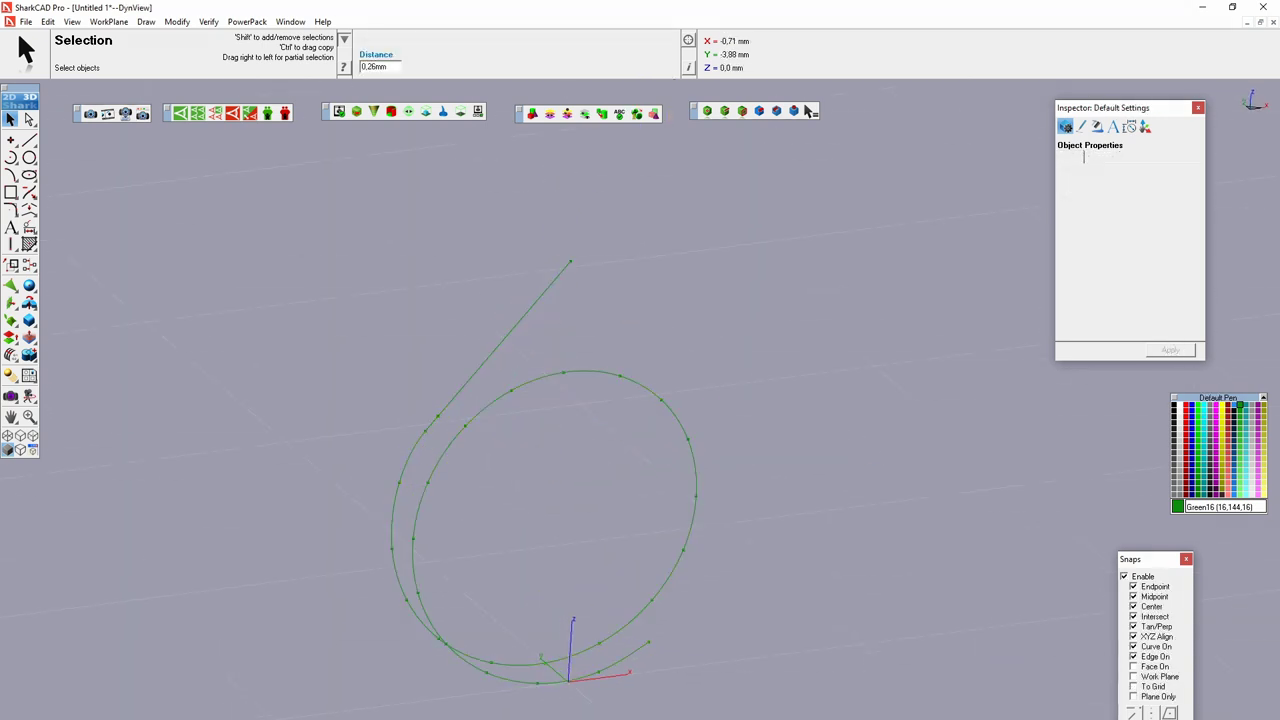
pyautogui.scroll(3, 281, 469)
pyautogui.scroll(-1, 406, 569)
pyautogui.scroll(-2, 406, 569)
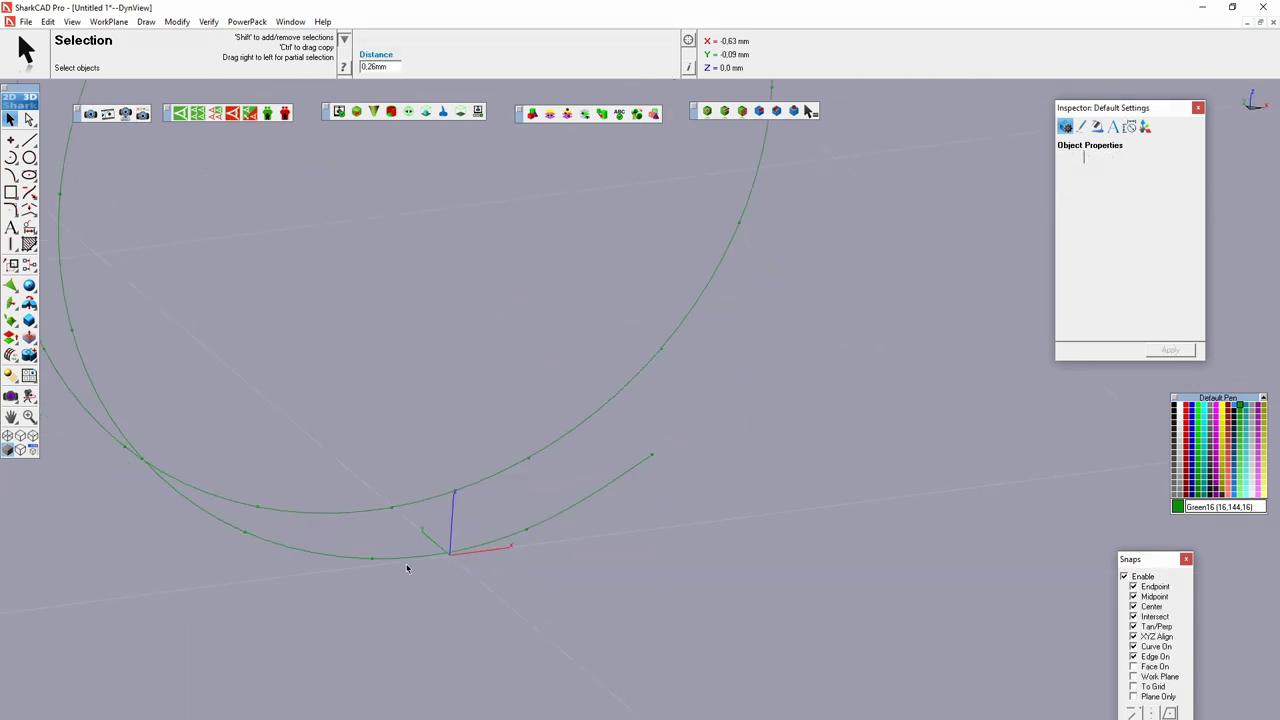
pyautogui.click(29, 192)
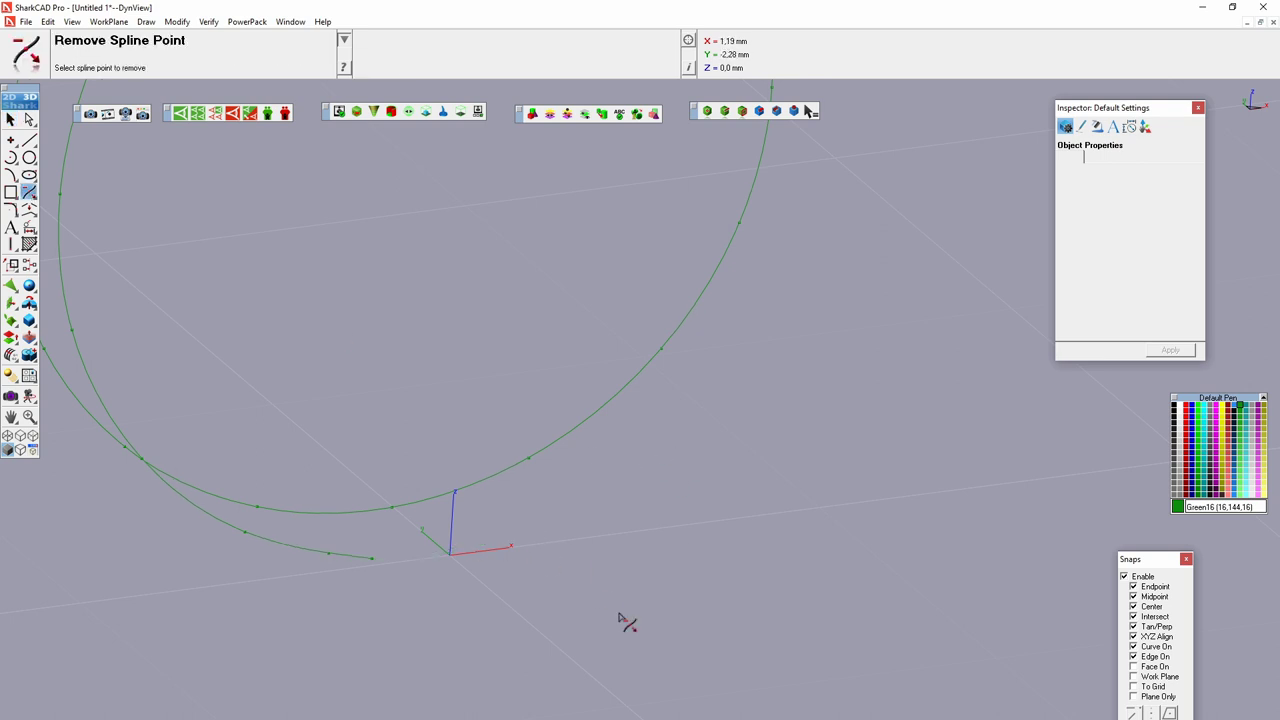
pyautogui.click(29, 208)
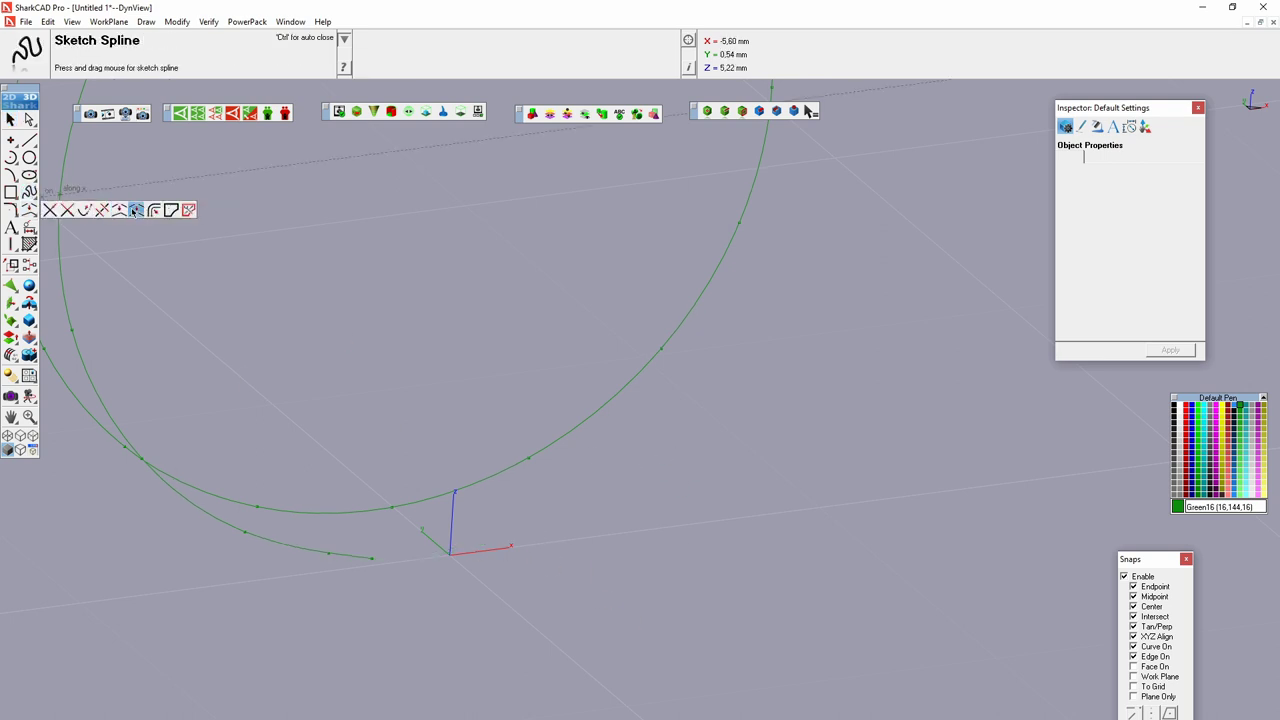
pyautogui.click(85, 210)
# Step: Extend the coil's open spline end straight out by 4 mm, checking it in Front view
pyautogui.click(372, 563)
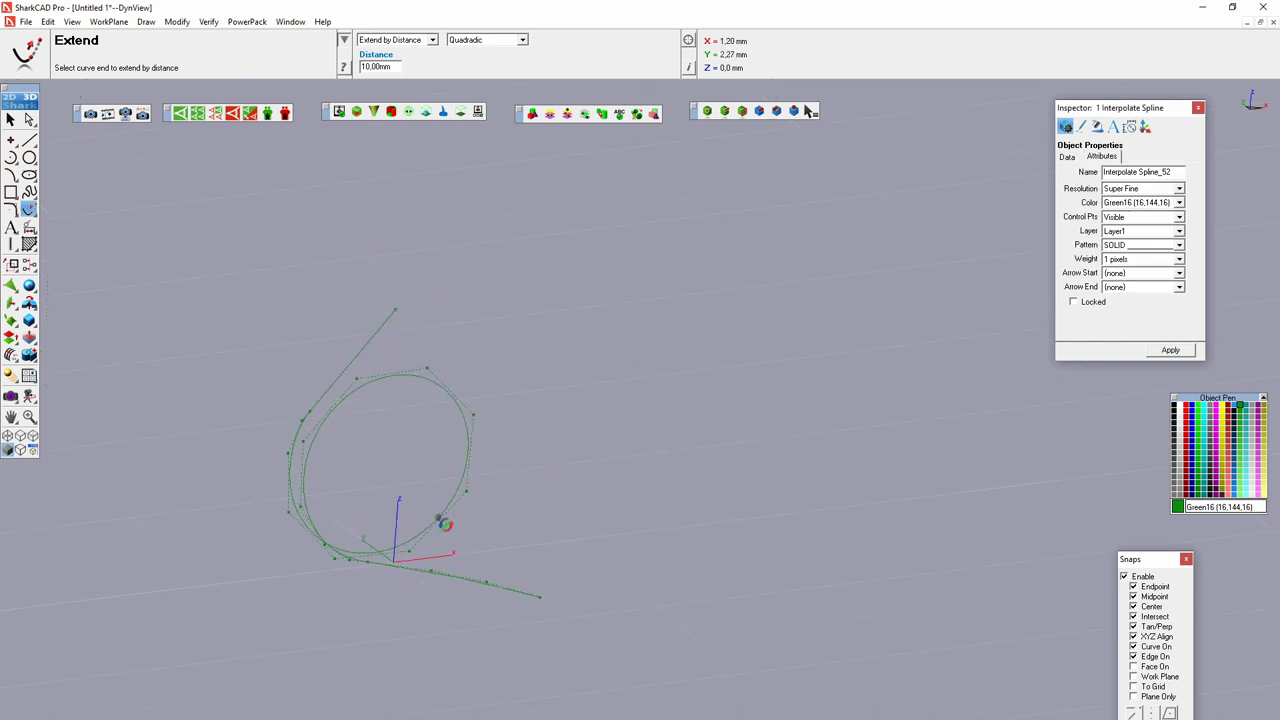
pyautogui.moveTo(443, 523); pyautogui.dragTo(340, 140, button='middle')
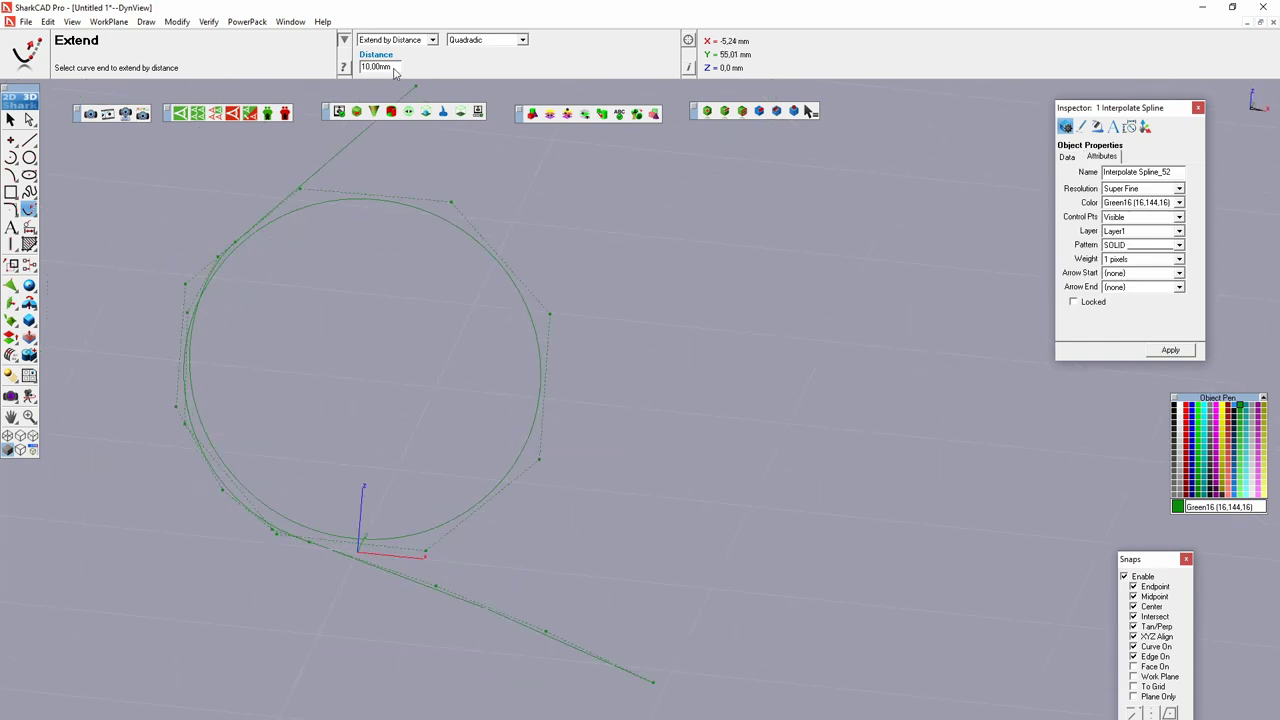
pyautogui.write('4')
pyautogui.press('Return')
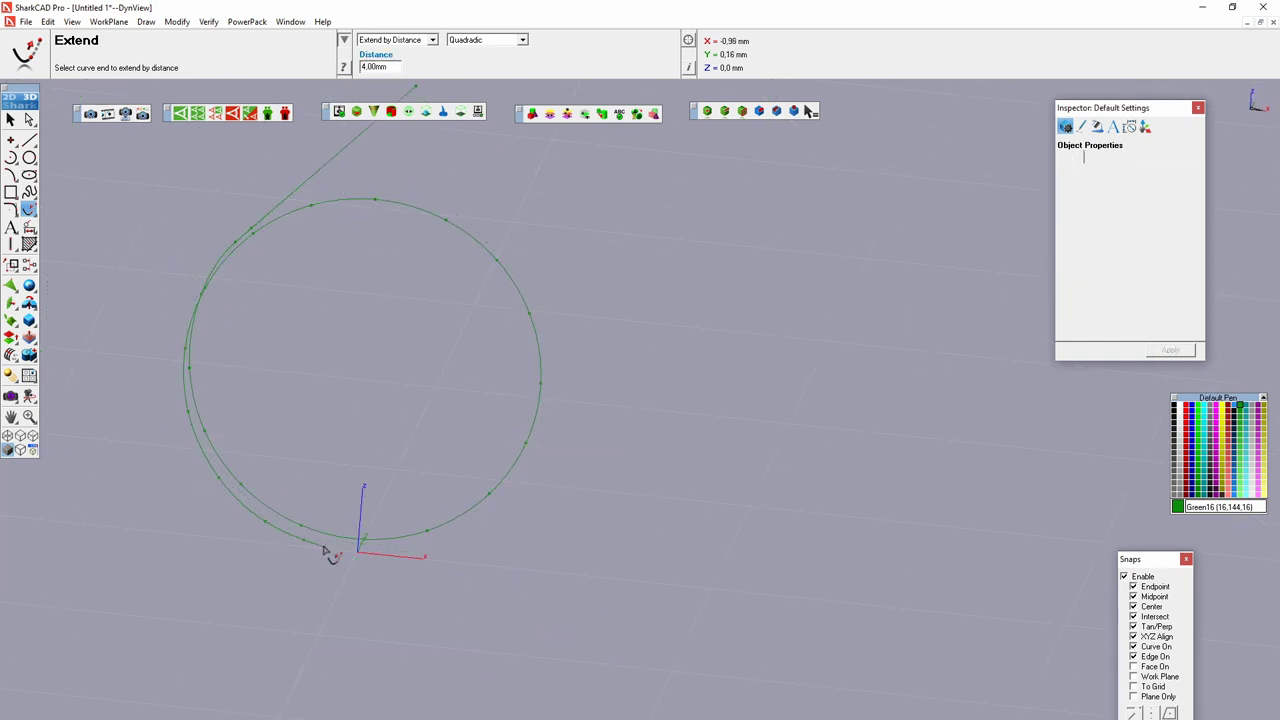
pyautogui.scroll(-3, 451, 503)
pyautogui.moveTo(654, 557)
pyautogui.mouseDown(button='middle')
pyautogui.moveTo(335, 435)
pyautogui.moveTo(371, 471)
pyautogui.mouseUp(button='middle')
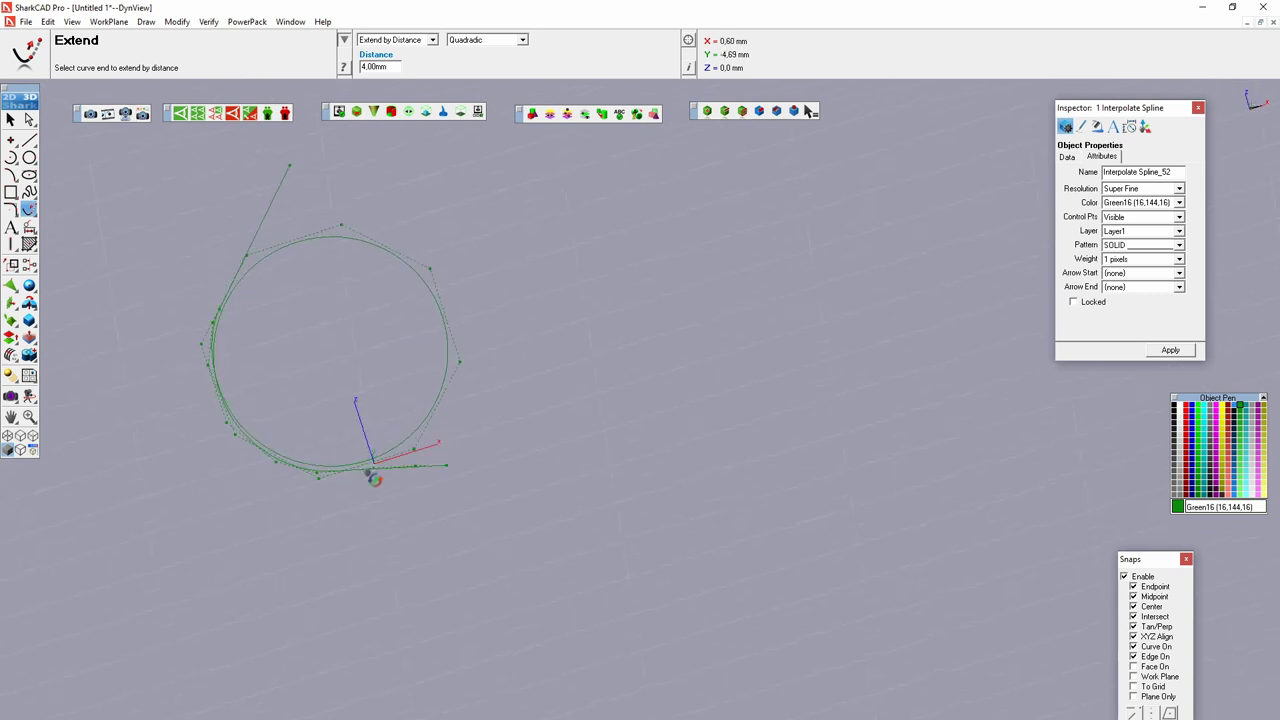
pyautogui.rightClick(588, 326)
pyautogui.click(760, 521)
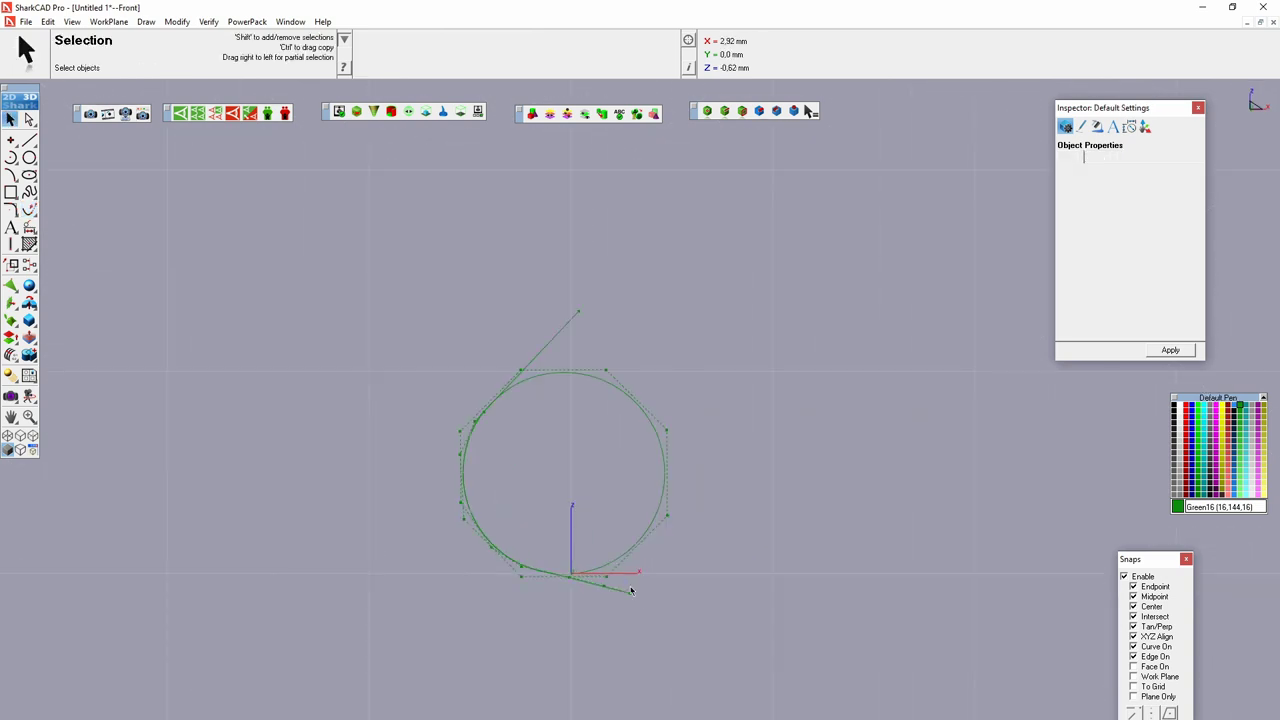
pyautogui.click(631, 591)
# Step: Slide the quarter-arc helper spline right and down beside the coil
pyautogui.moveTo(628, 478); pyautogui.dragTo(690, 488)
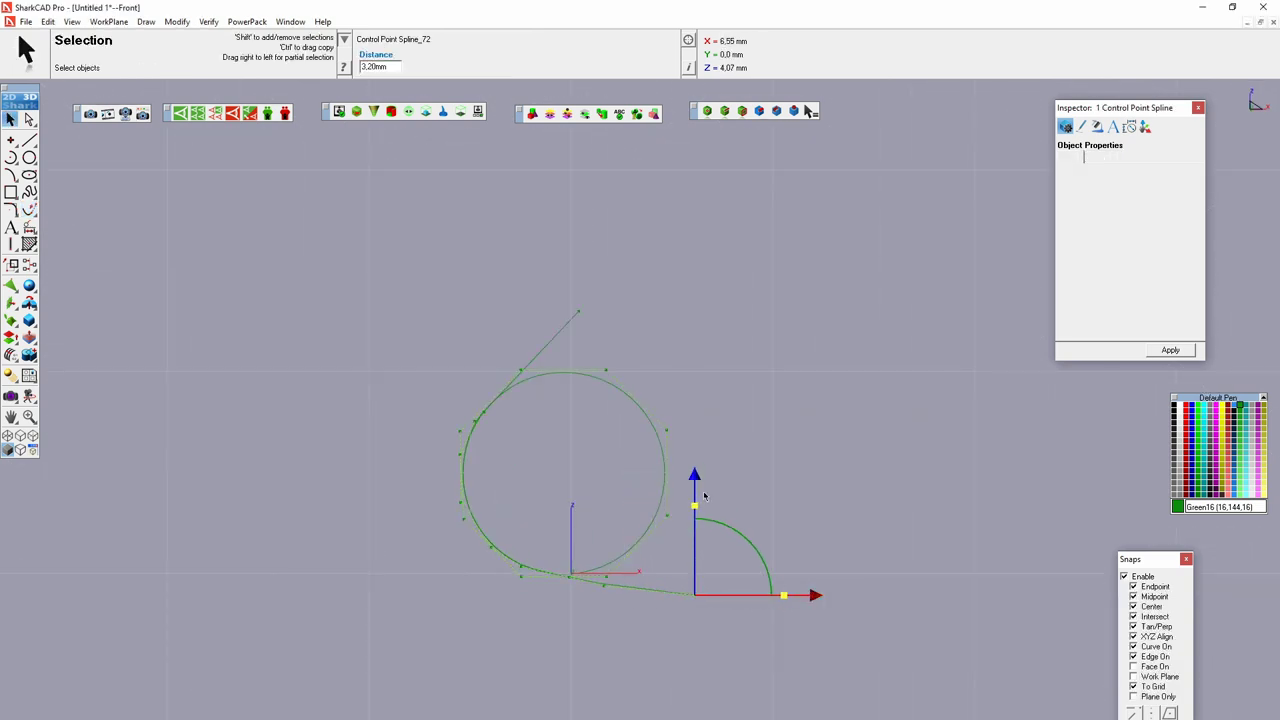
pyautogui.moveTo(815, 609); pyautogui.dragTo(864, 609)
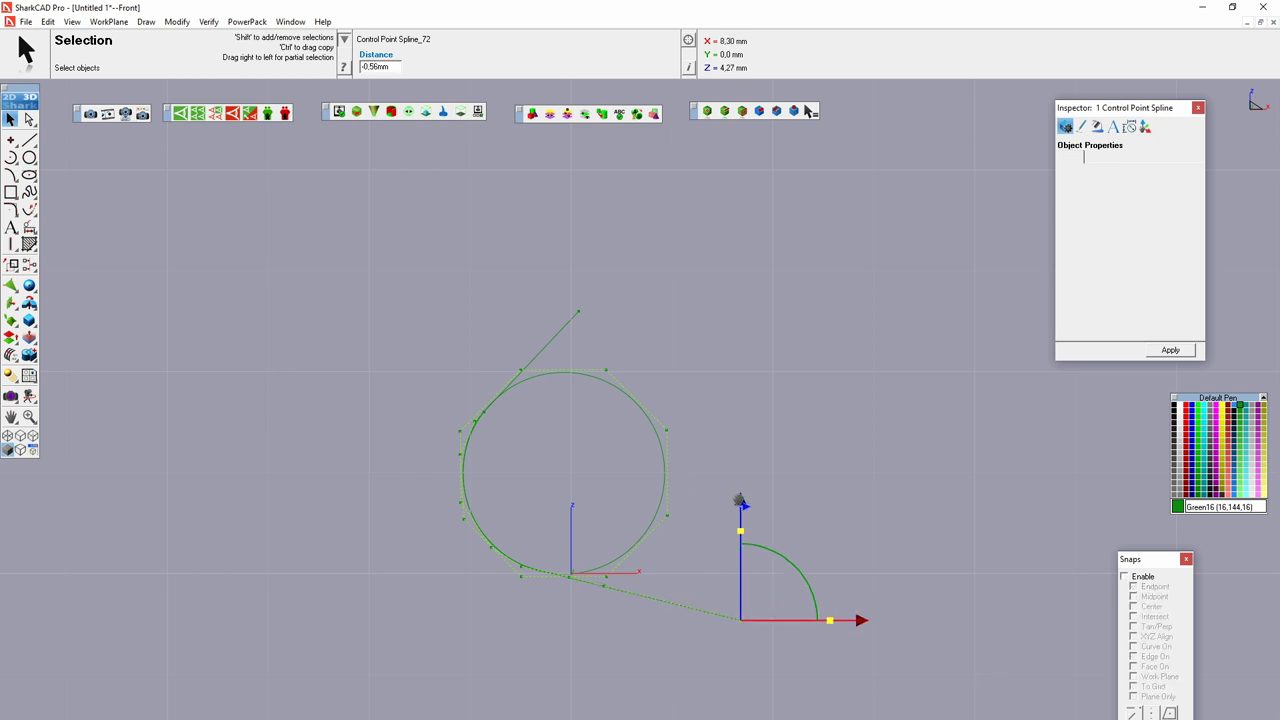
pyautogui.scroll(3, 543, 380)
# Step: Drag the lower spline end out into a long straight tail and save as horn.sfx
pyautogui.click(525, 455)
pyautogui.moveTo(474, 466)
pyautogui.mouseDown(button='middle')
pyautogui.moveTo(549, 509)
pyautogui.moveTo(371, 437)
pyautogui.mouseUp(button='middle')
pyautogui.press('e')
pyautogui.click(463, 461)
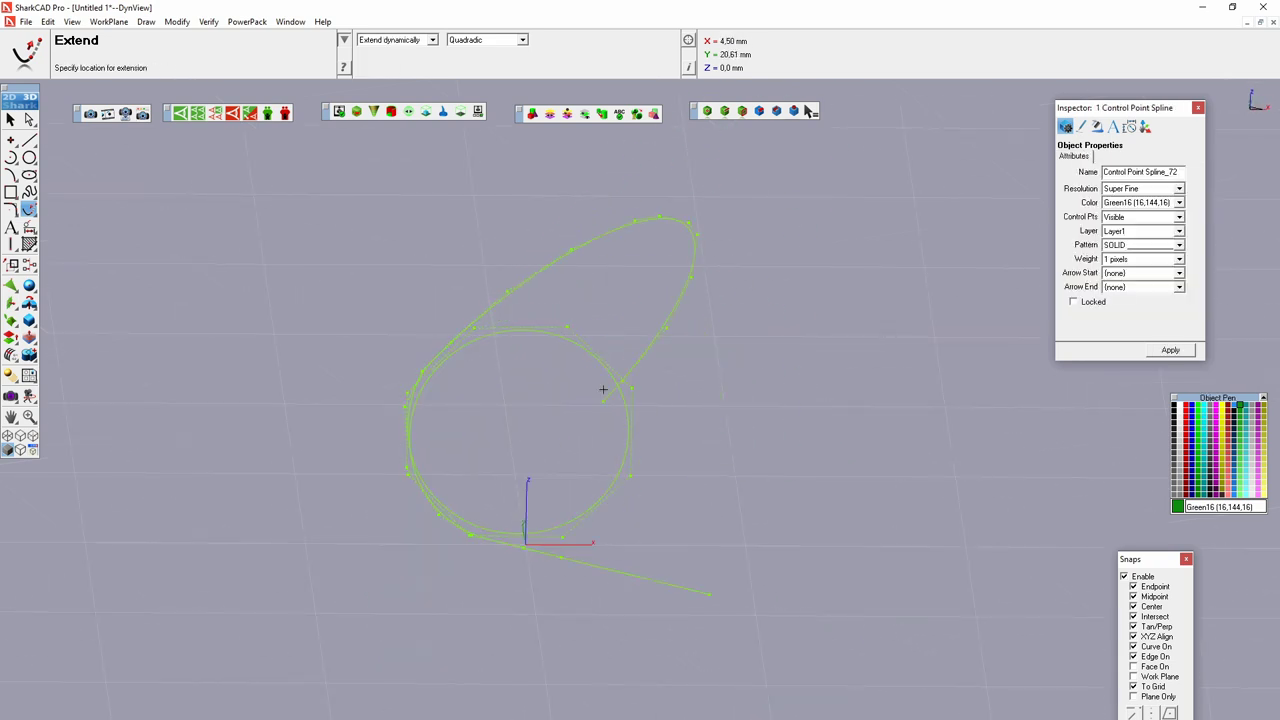
pyautogui.rightClick(724, 458)
pyautogui.moveTo(720, 456); pyautogui.dragTo(720, 470, button='middle')
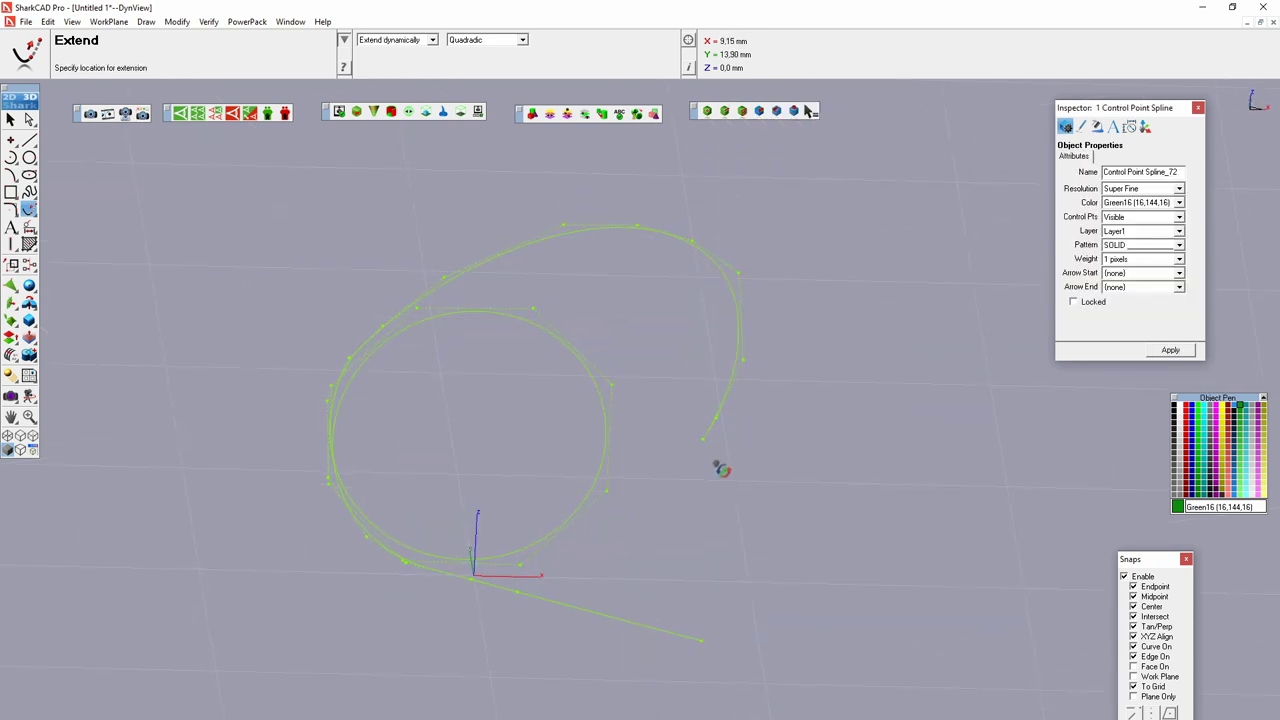
pyautogui.rightClick(638, 617)
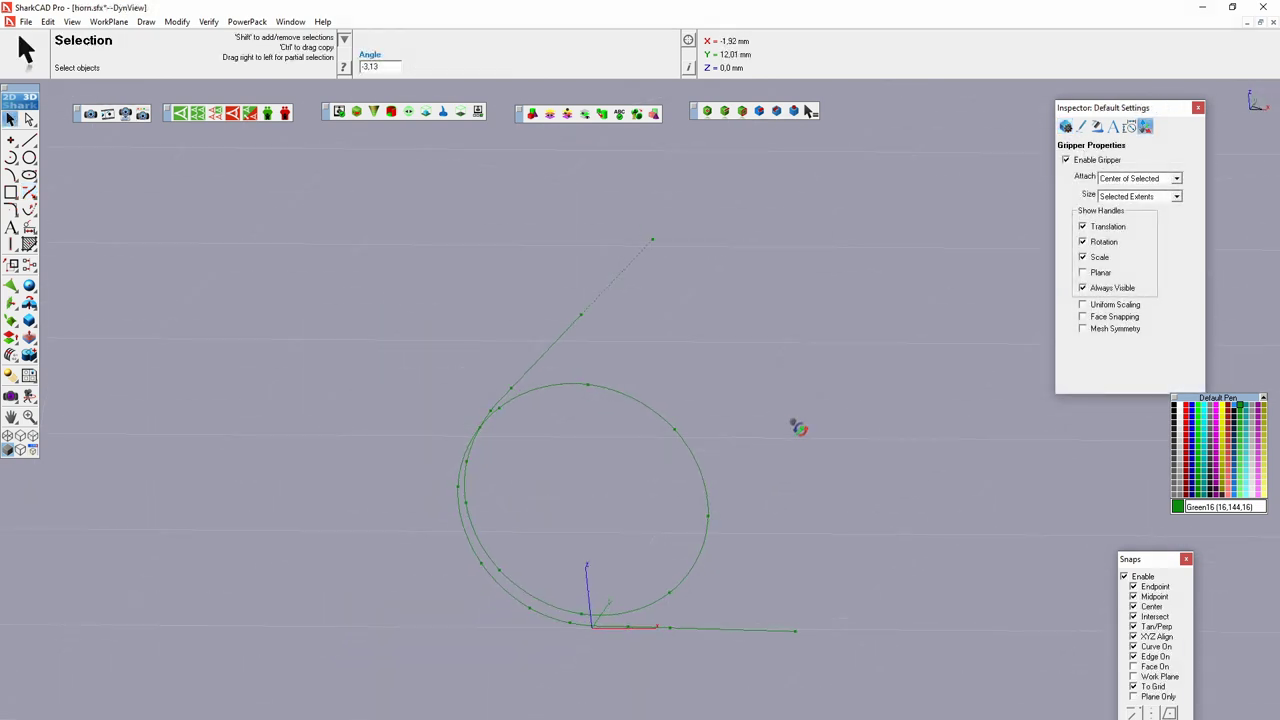
pyautogui.moveTo(798, 428); pyautogui.dragTo(877, 440, button='middle')
pyautogui.rightClick(877, 440)
pyautogui.click(995, 290)
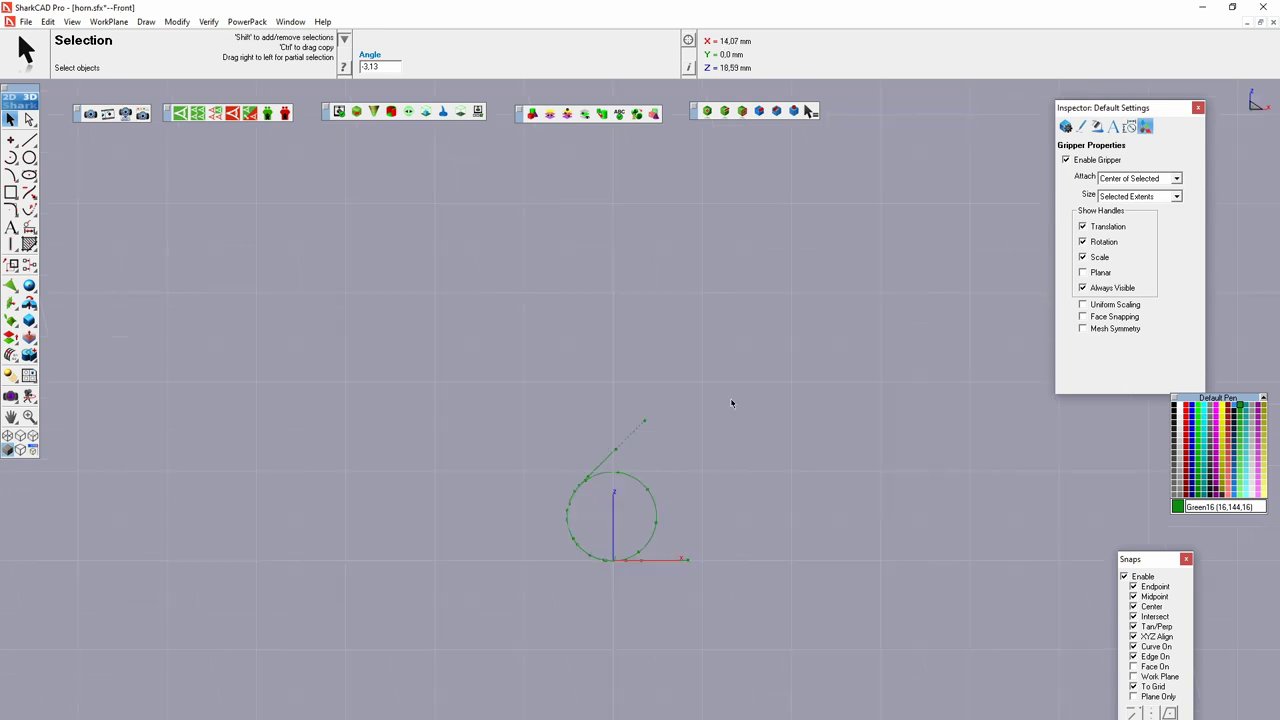
pyautogui.click(600, 449)
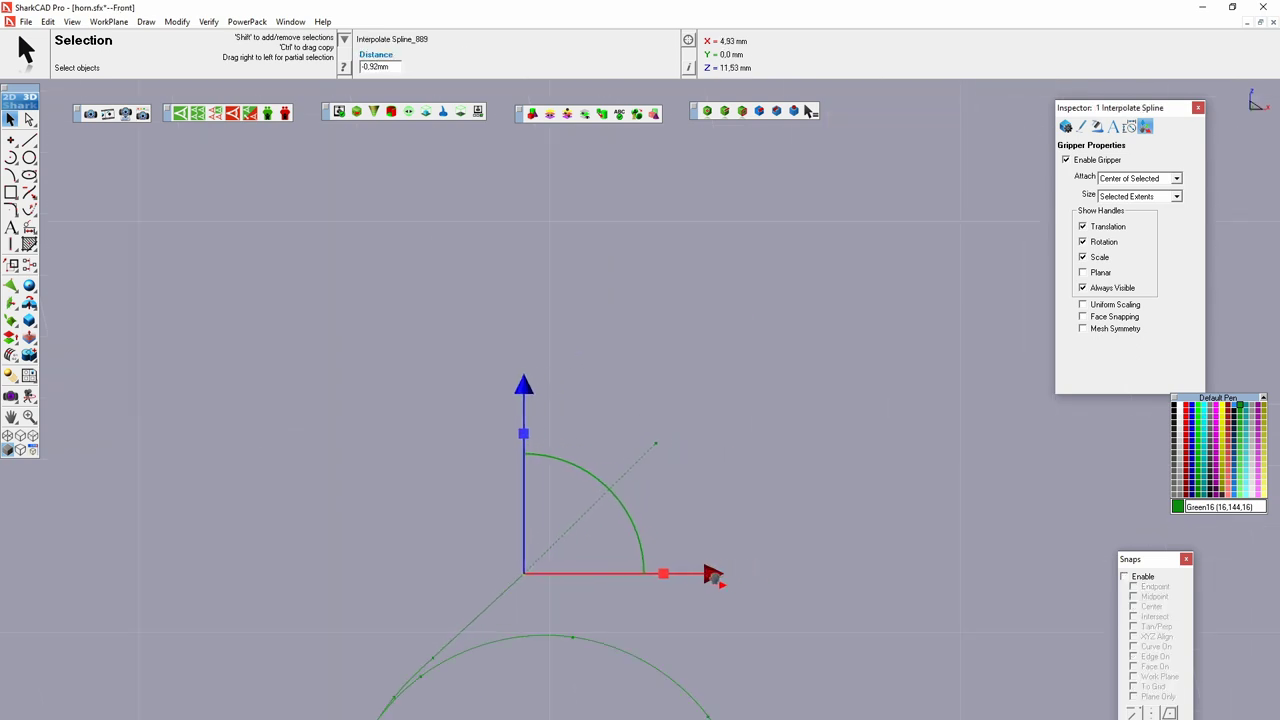
pyautogui.scroll(-3, 711, 571)
pyautogui.moveTo(557, 651)
pyautogui.mouseDown(button='middle')
pyautogui.moveTo(703, 562)
pyautogui.moveTo(512, 588)
pyautogui.mouseUp(button='middle')
pyautogui.moveTo(555, 488)
pyautogui.mouseDown(button='middle')
pyautogui.moveTo(494, 531)
pyautogui.moveTo(1278, 537)
pyautogui.mouseUp(button='middle')
pyautogui.click(66, 209)
# Step: Place a profile circle centred on the tail line's endpoint
pyautogui.moveTo(449, 446)
pyautogui.mouseDown(button='middle')
pyautogui.moveTo(480, 409)
pyautogui.moveTo(477, 494)
pyautogui.mouseUp(button='middle')
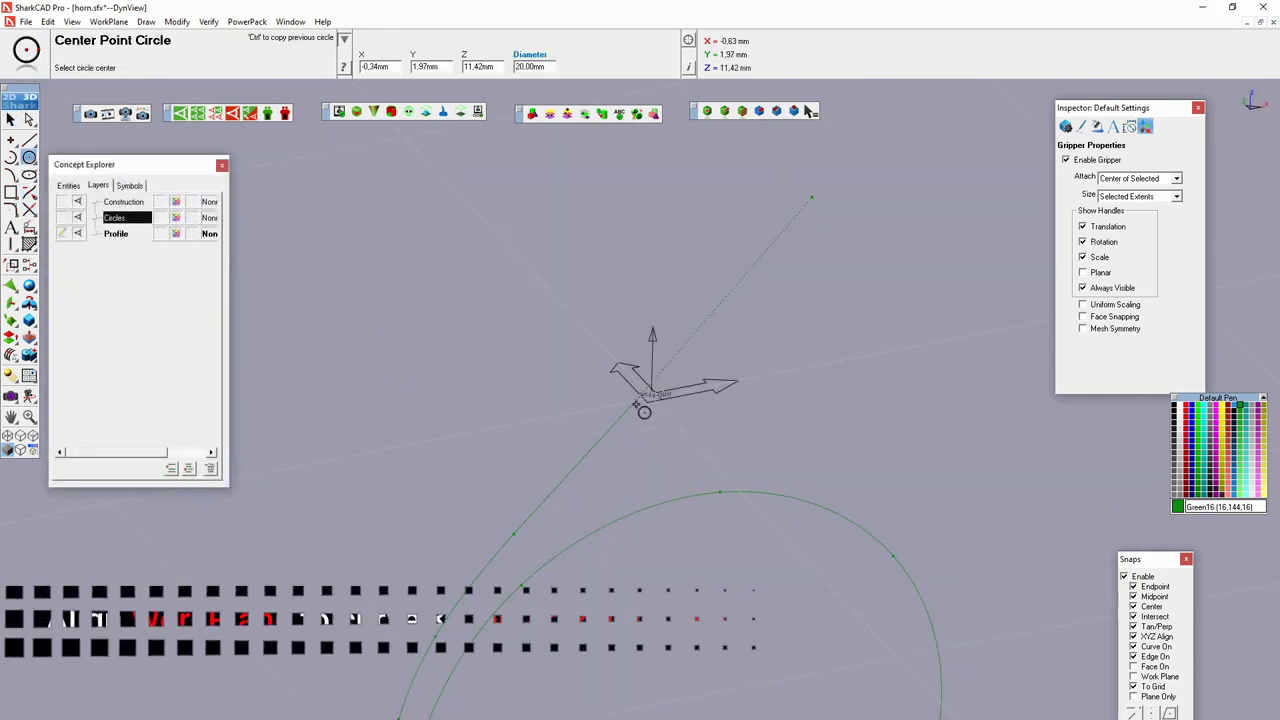
pyautogui.click(644, 412)
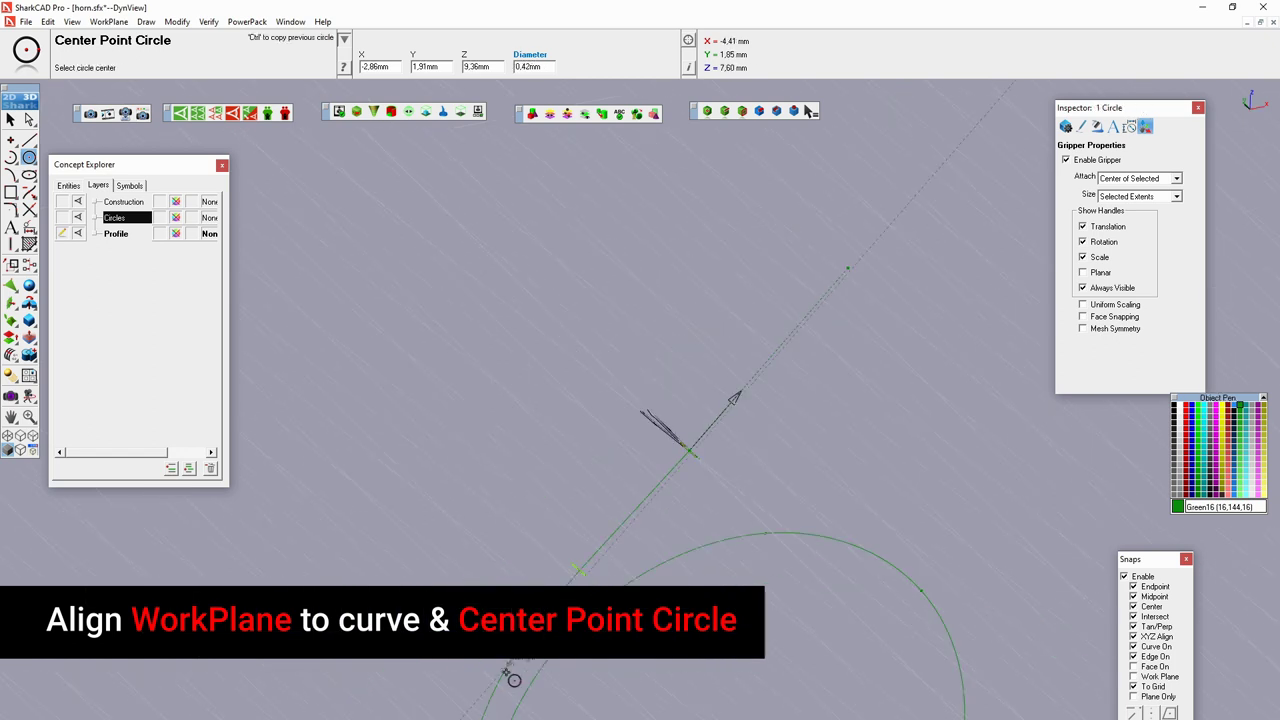
pyautogui.click(525, 679)
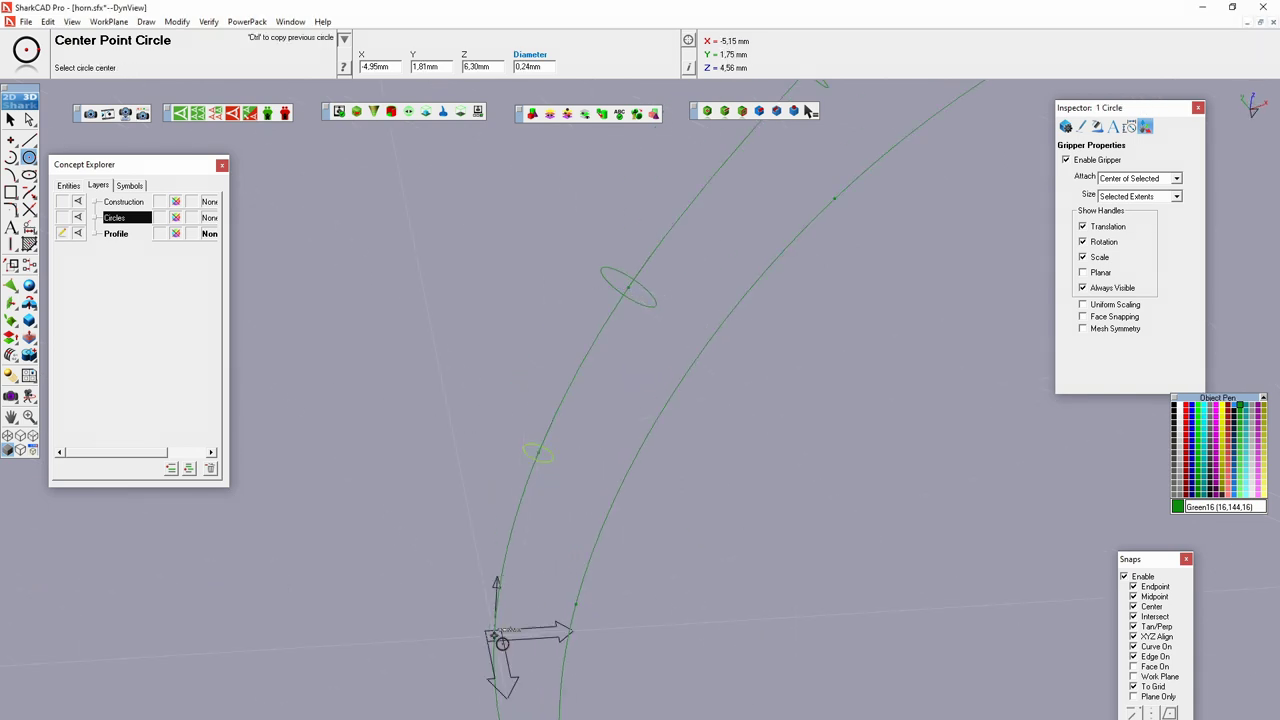
pyautogui.moveTo(737, 694); pyautogui.dragTo(531, 565, button='middle')
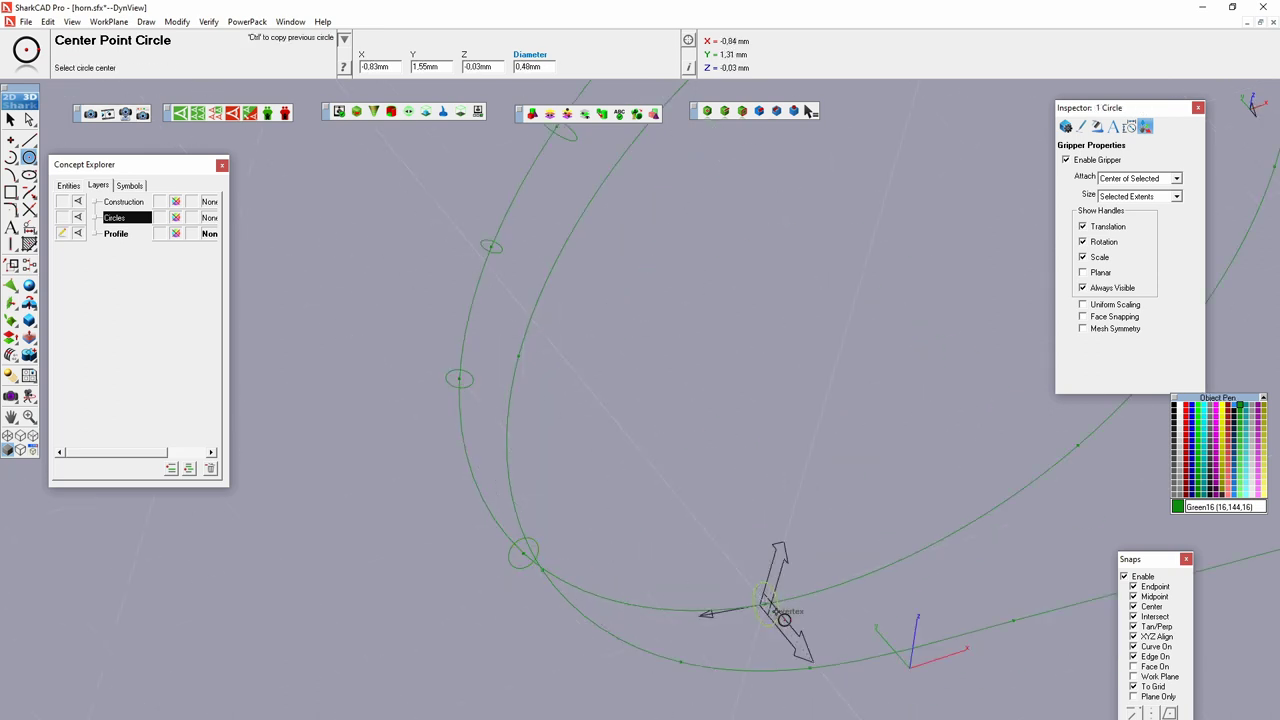
pyautogui.moveTo(784, 619)
pyautogui.mouseDown(button='middle')
pyautogui.moveTo(813, 516)
pyautogui.moveTo(828, 523)
pyautogui.moveTo(889, 440)
pyautogui.mouseUp(button='middle')
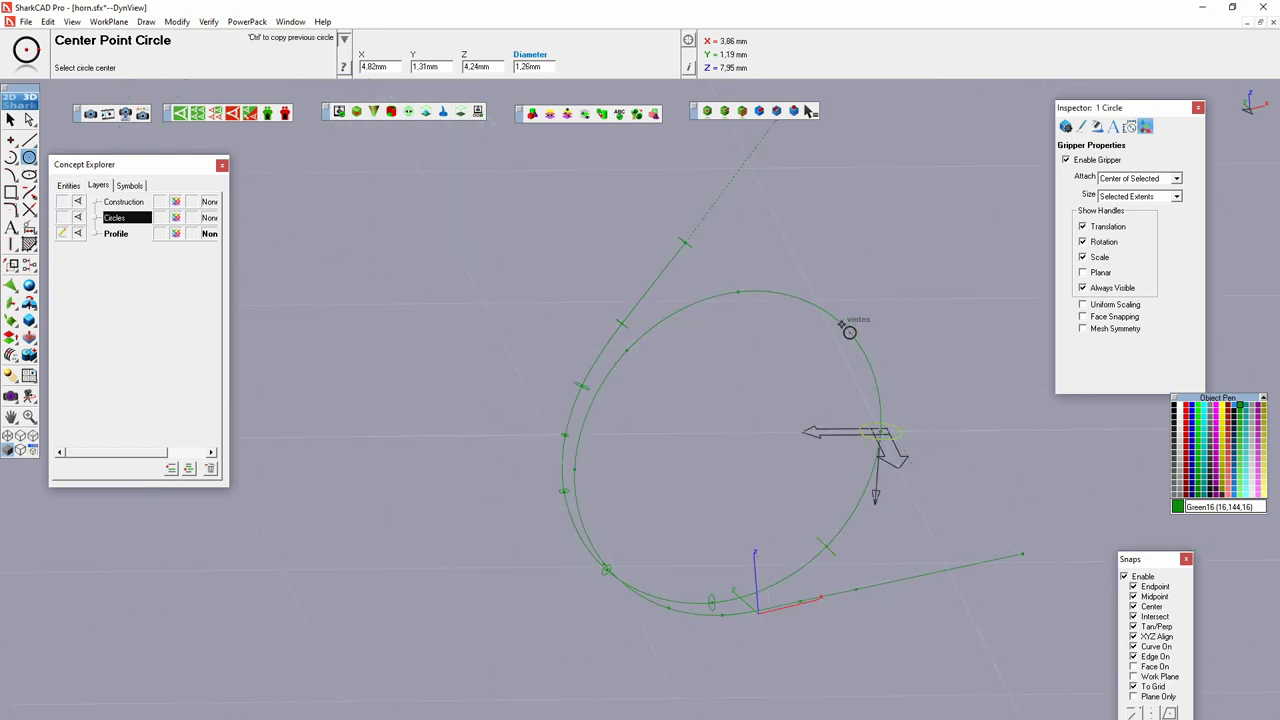
# Step: Turn off To Grid snapping and place more small circles along the path toward its straight end
pyautogui.click(108, 21)
pyautogui.click(125, 276)
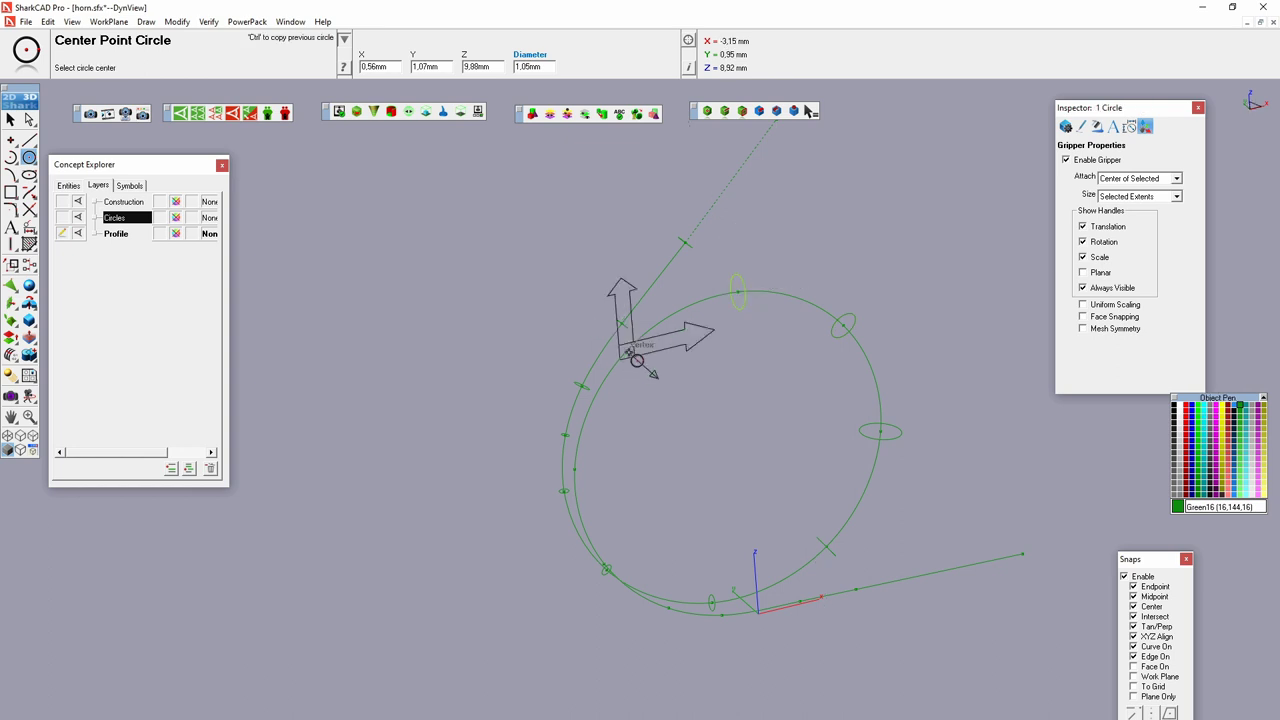
pyautogui.click(637, 360)
pyautogui.click(593, 483)
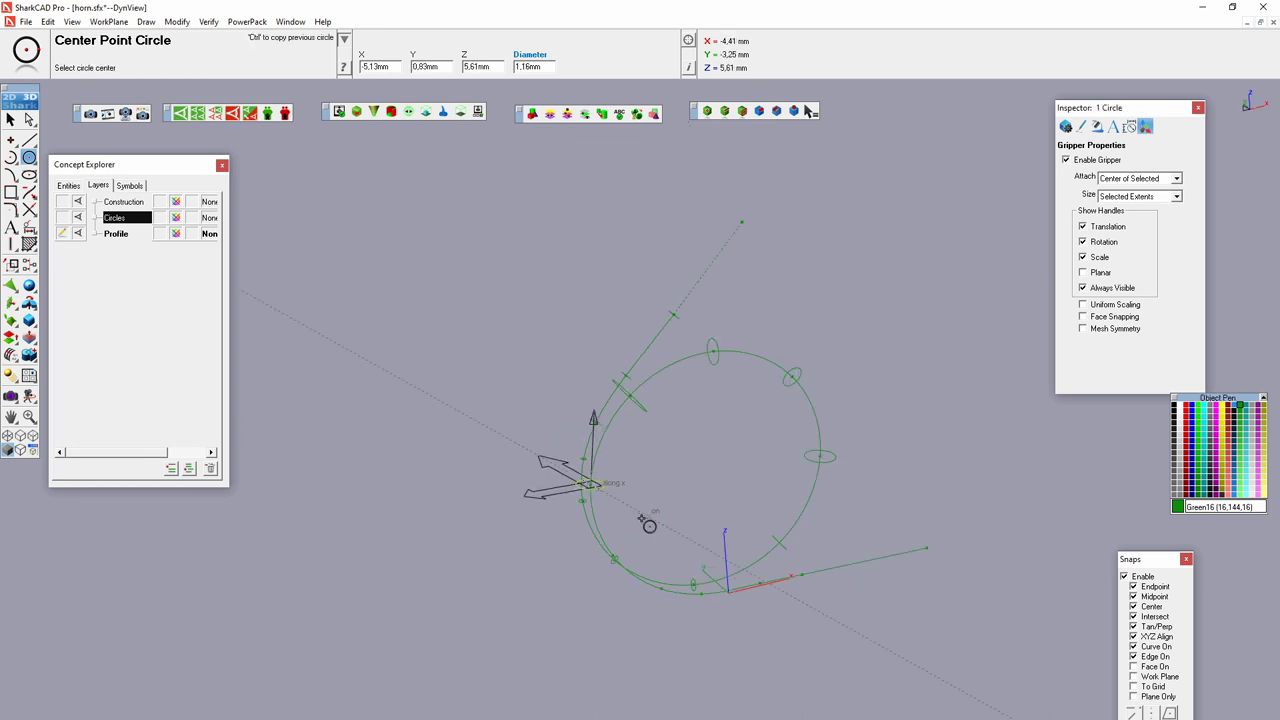
pyautogui.scroll(3, 645, 529)
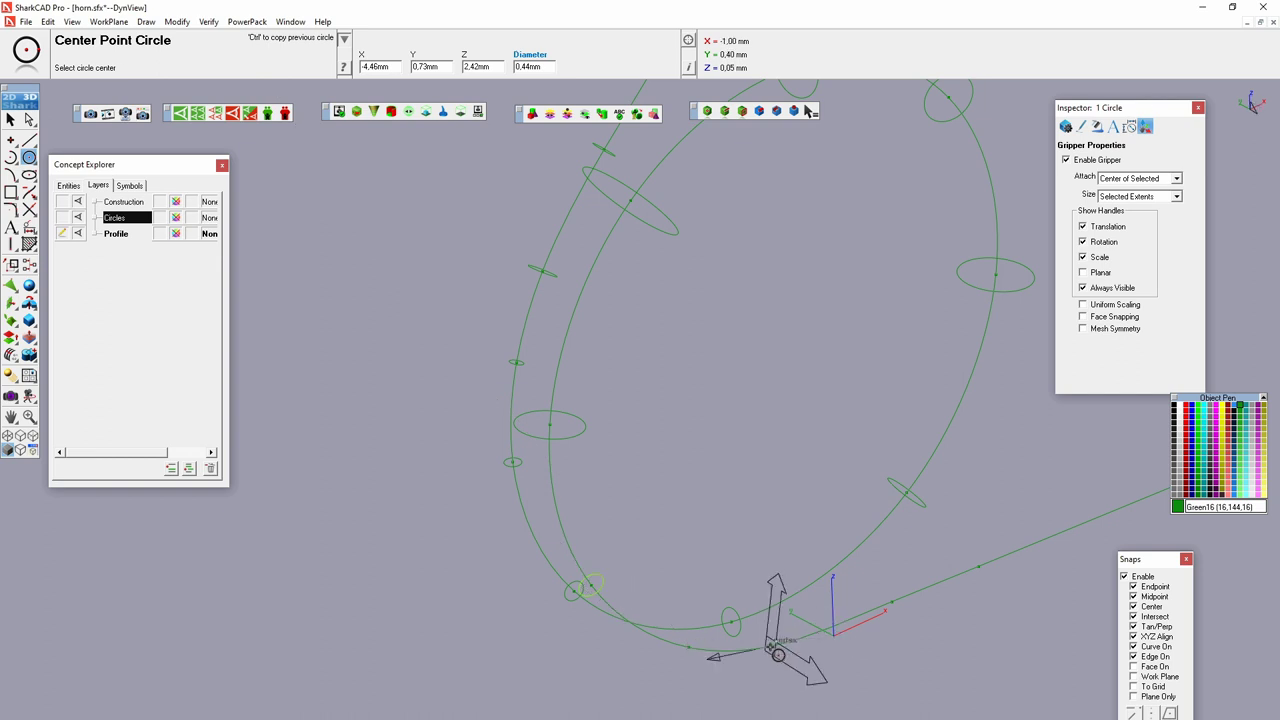
pyautogui.moveTo(901, 654)
pyautogui.mouseDown(button='middle')
pyautogui.moveTo(954, 623)
pyautogui.moveTo(820, 622)
pyautogui.mouseUp(button='middle')
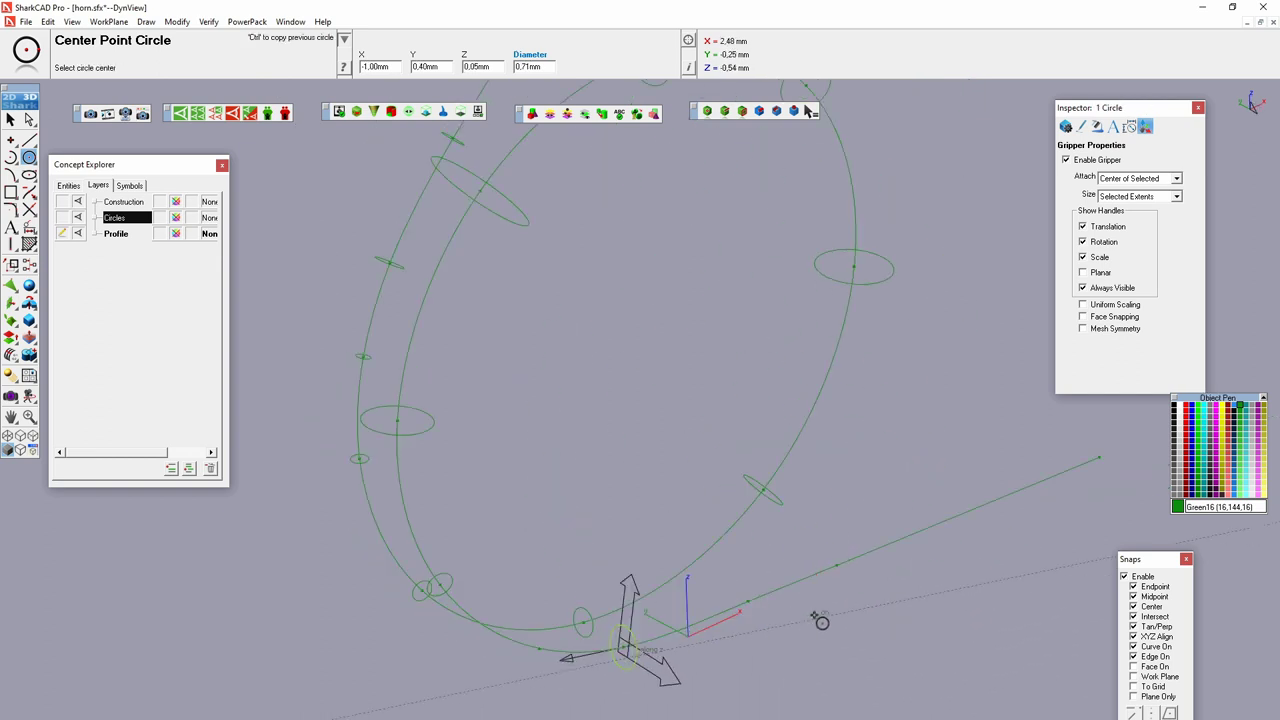
pyautogui.click(748, 600)
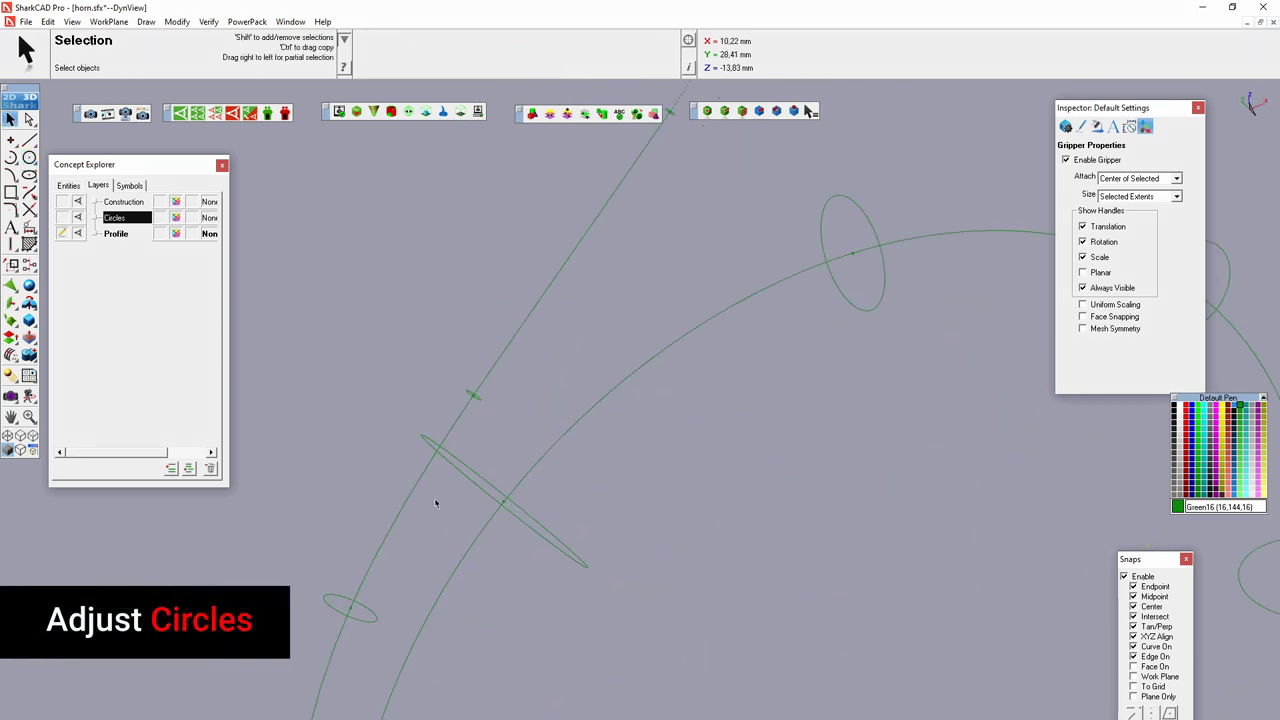
# Step: Select a small profile circle to rotate and scale across the path
pyautogui.click(478, 450)
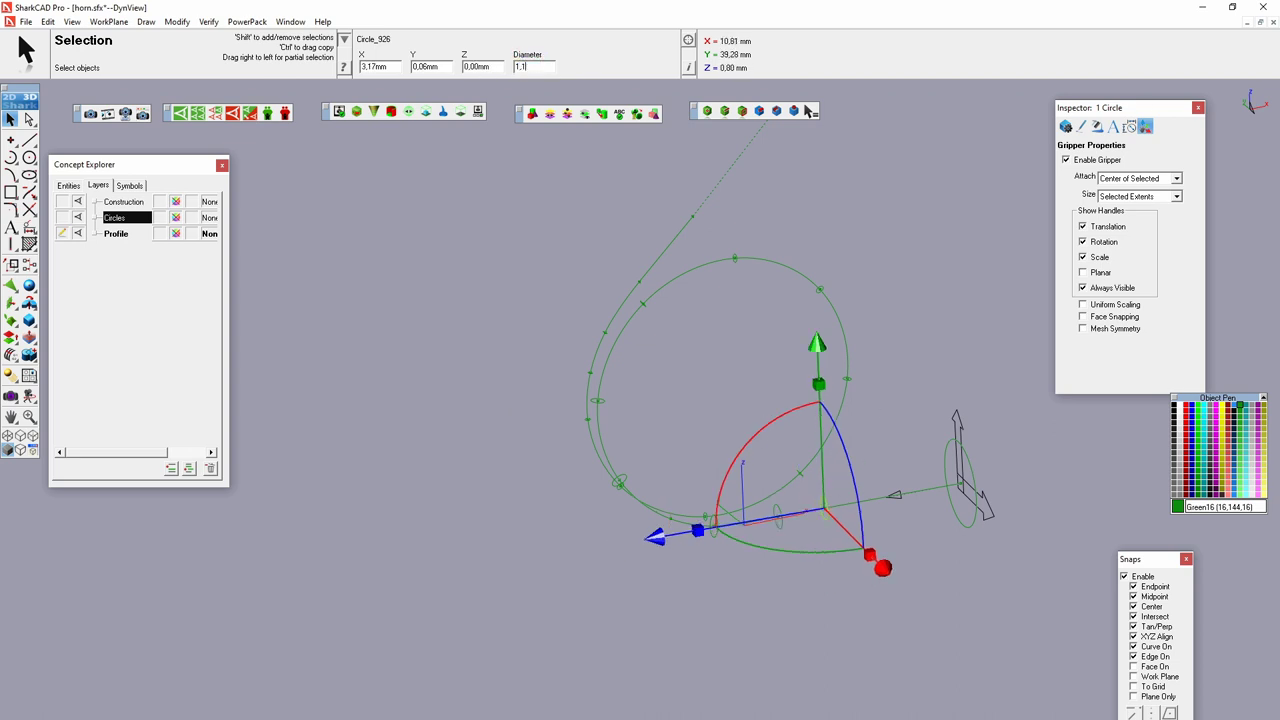
# Step: Delete the interpolate spline guide path so only the profile circles remain
pyautogui.rightClick(772, 258)
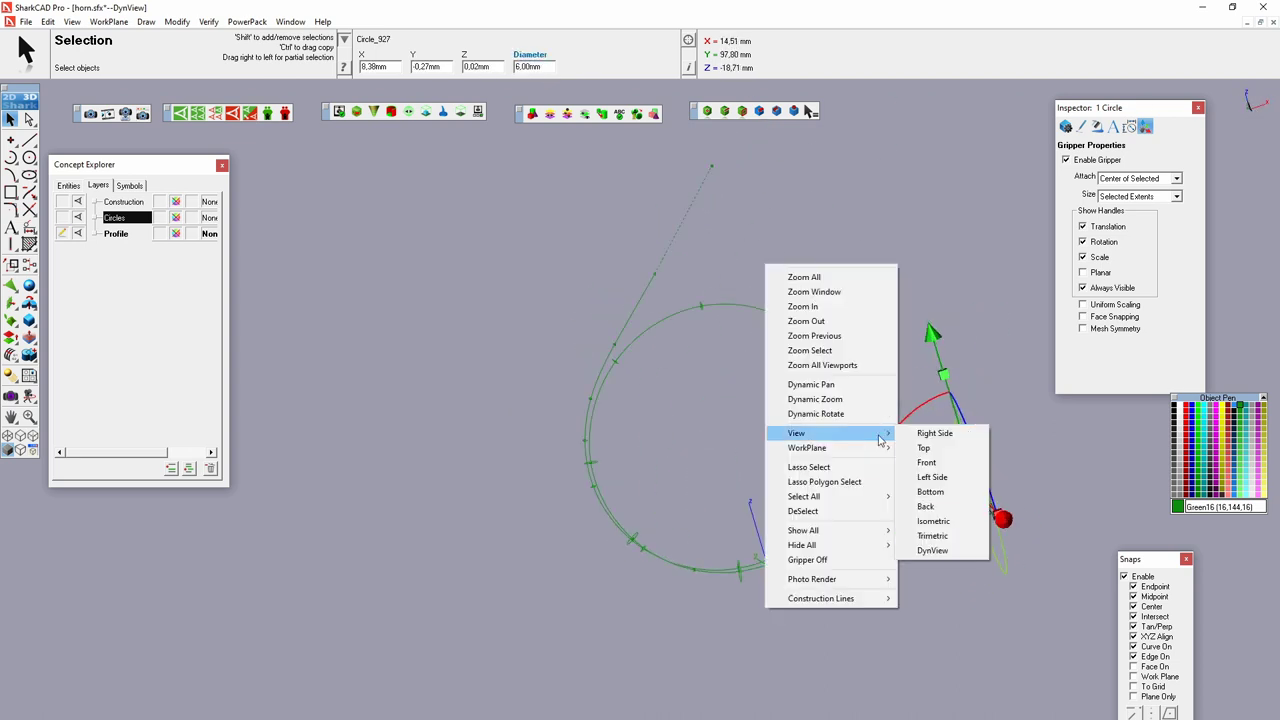
pyautogui.click(930, 468)
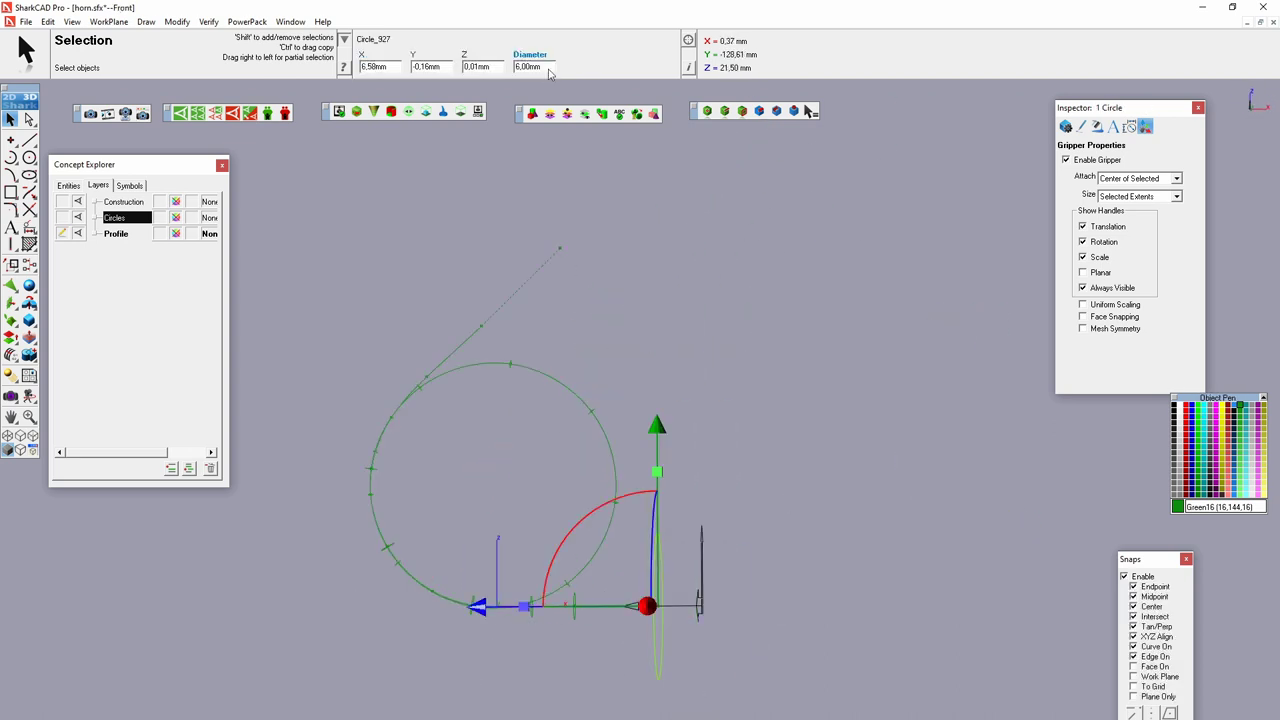
pyautogui.moveTo(786, 500); pyautogui.dragTo(405, 323, button='middle')
pyautogui.click(480, 370)
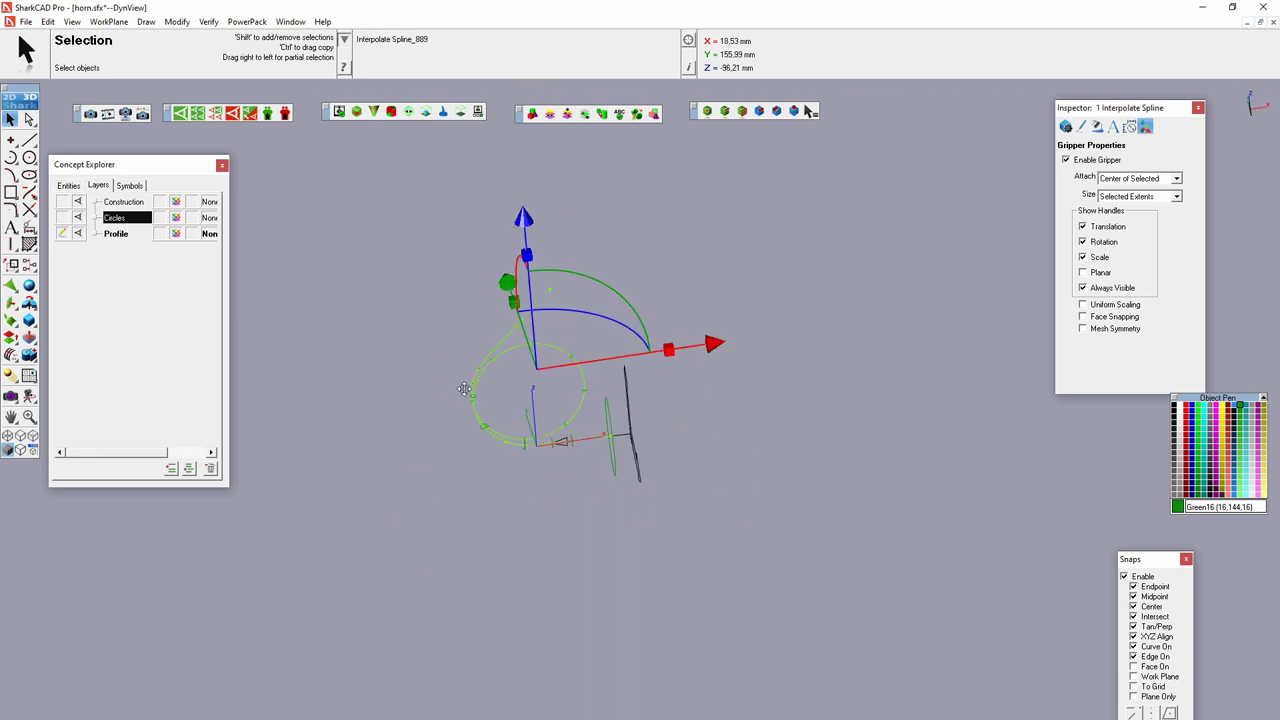
pyautogui.press('Delete')
pyautogui.rightClick(693, 325)
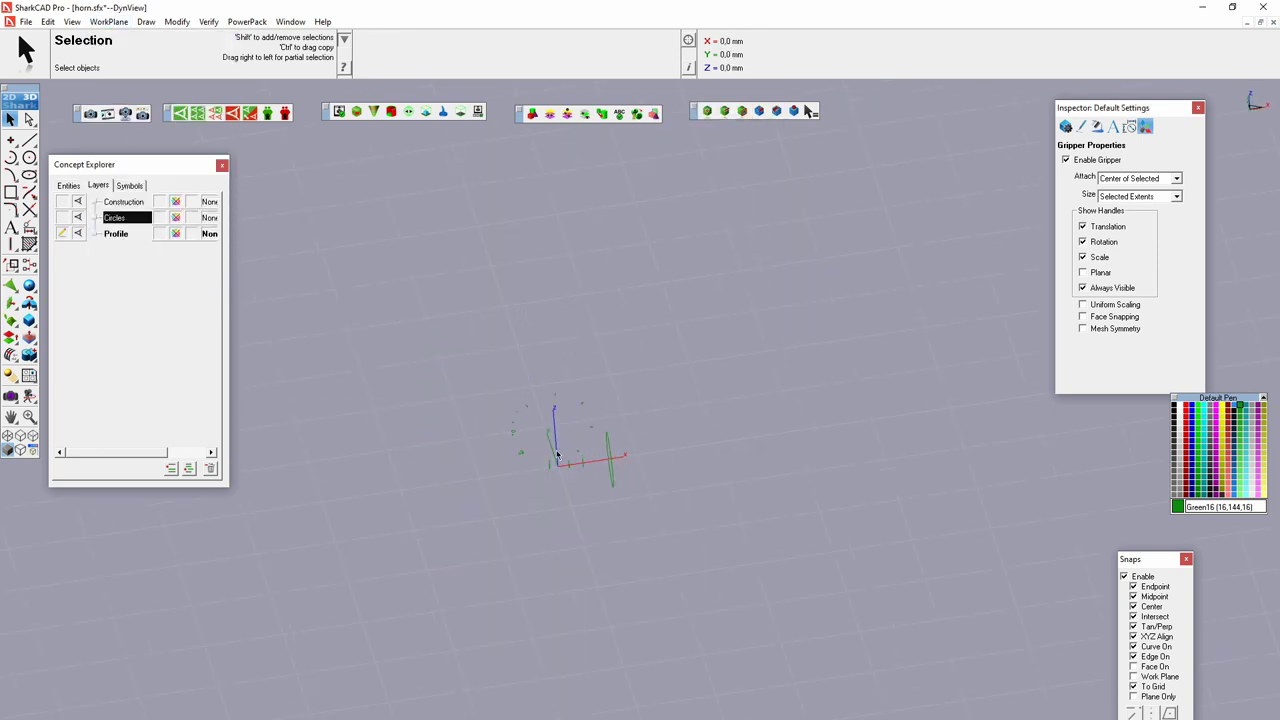
pyautogui.moveTo(693, 325); pyautogui.dragTo(500, 330, button='middle')
# Step: Skin Surface through the profile circles in order, then delete a stray circle
pyautogui.click(10, 303)
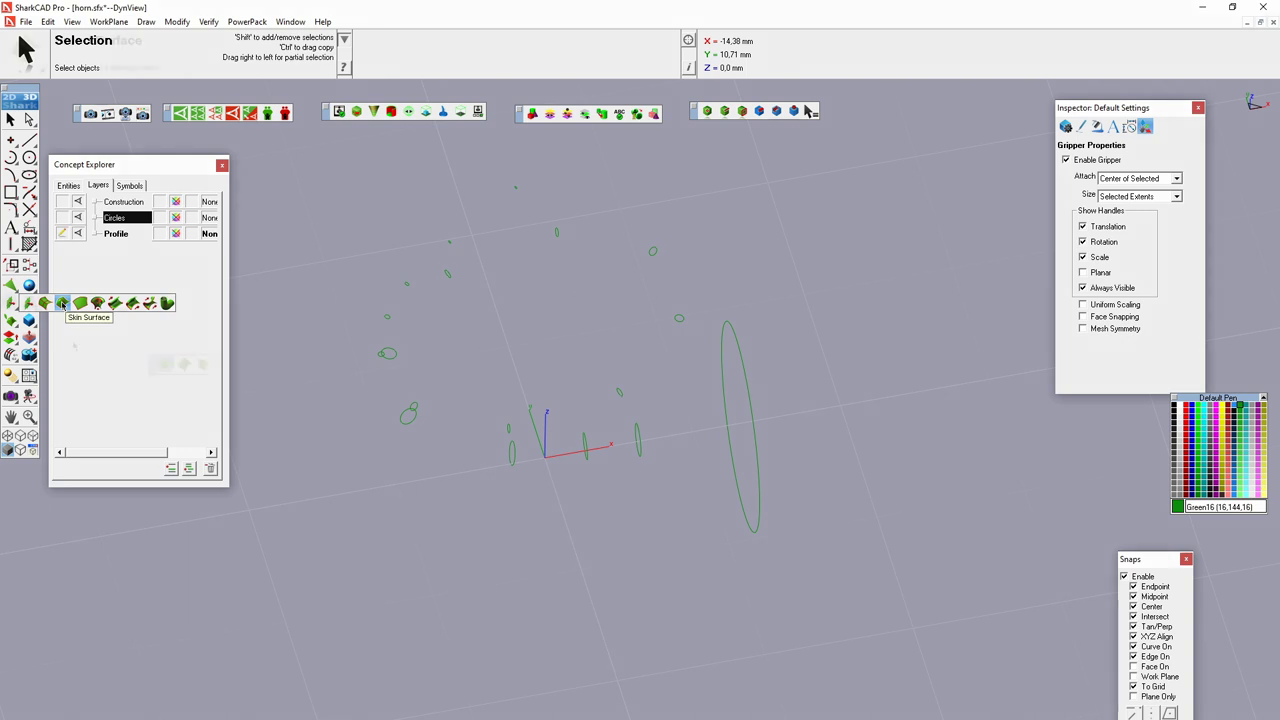
pyautogui.click(62, 304)
pyautogui.scroll(-3, 543, 302)
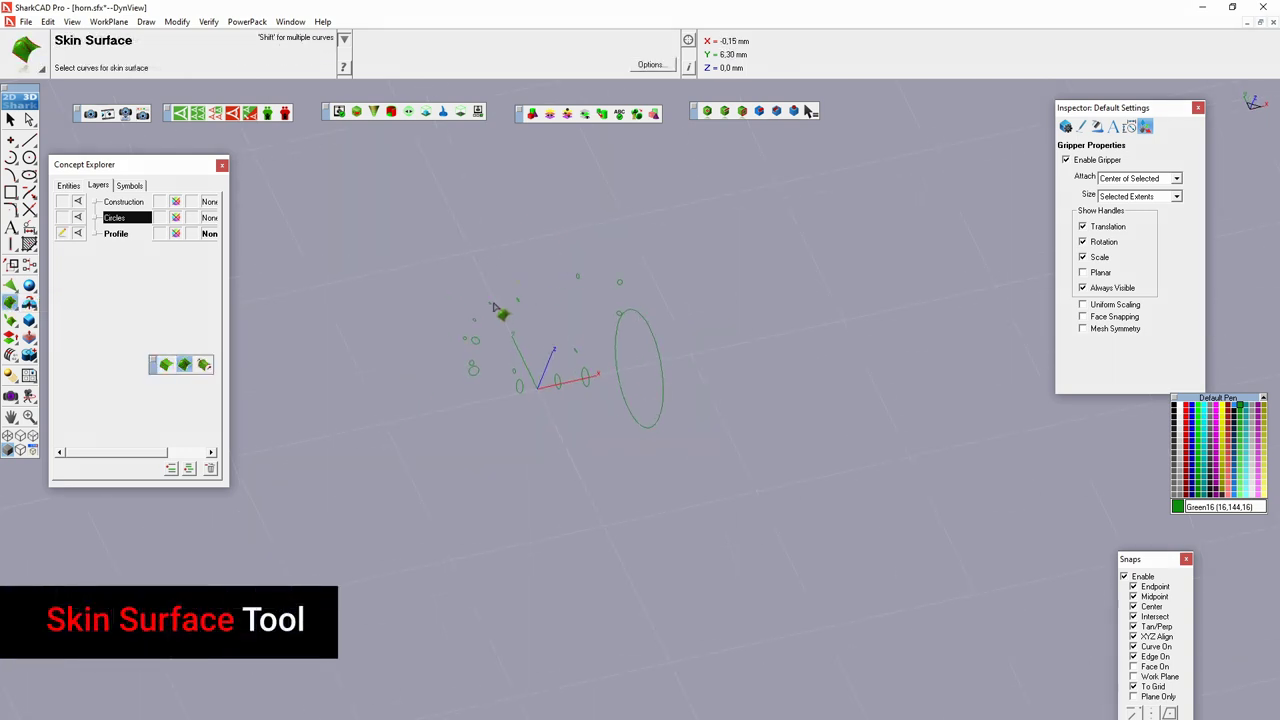
pyautogui.moveTo(464, 343); pyautogui.dragTo(737, 548, button='middle')
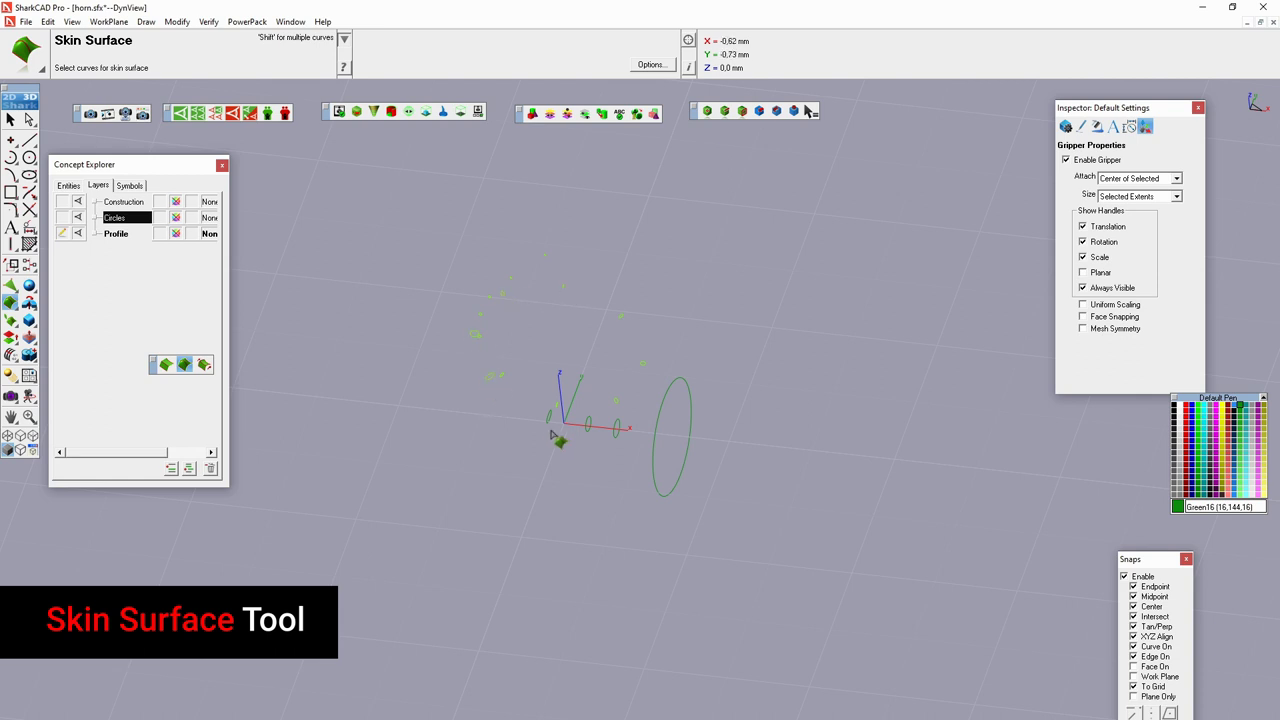
pyautogui.moveTo(663, 329)
pyautogui.mouseDown(button='middle')
pyautogui.moveTo(880, 391)
pyautogui.moveTo(349, 429)
pyautogui.moveTo(596, 338)
pyautogui.mouseUp(button='middle')
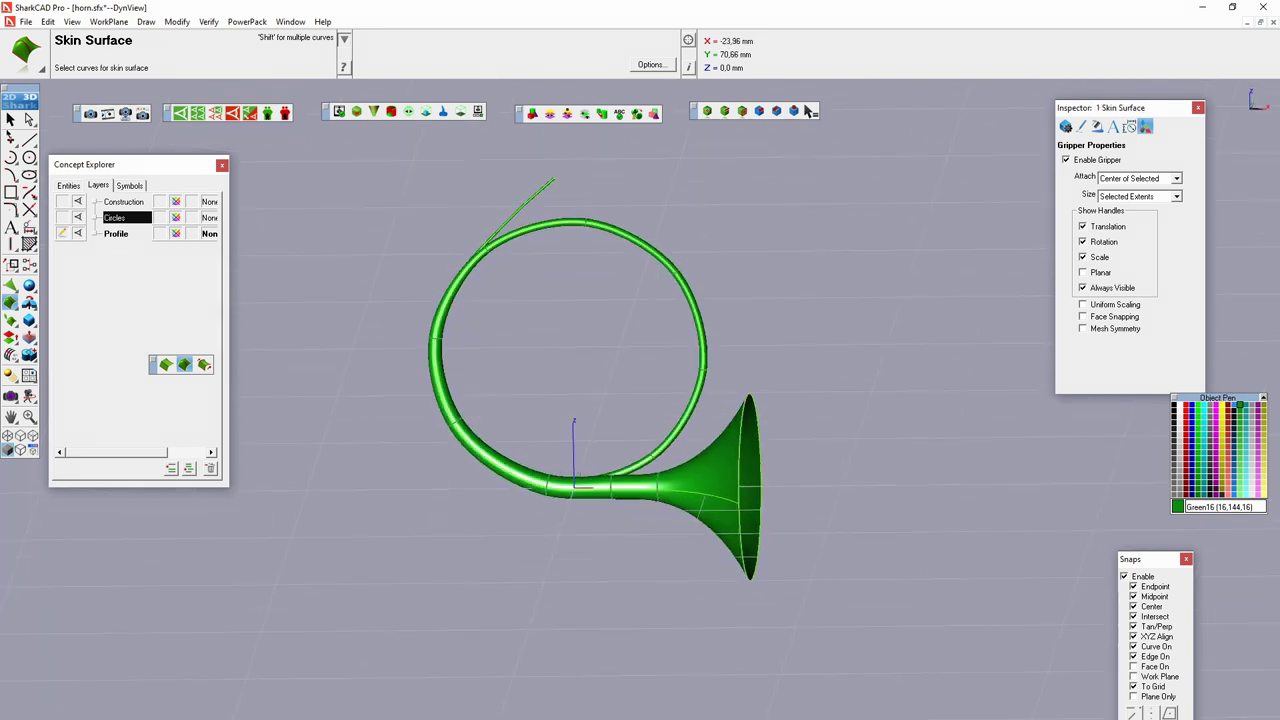
pyautogui.press('Escape')
pyautogui.scroll(5, 540, 470)
pyautogui.press('Delete')
# Step: Confirm the stray circle's deletion and uniformly scale the tube-bell seam circle to 1.28
pyautogui.press('Return')
pyautogui.scroll(-4, 715, 550)
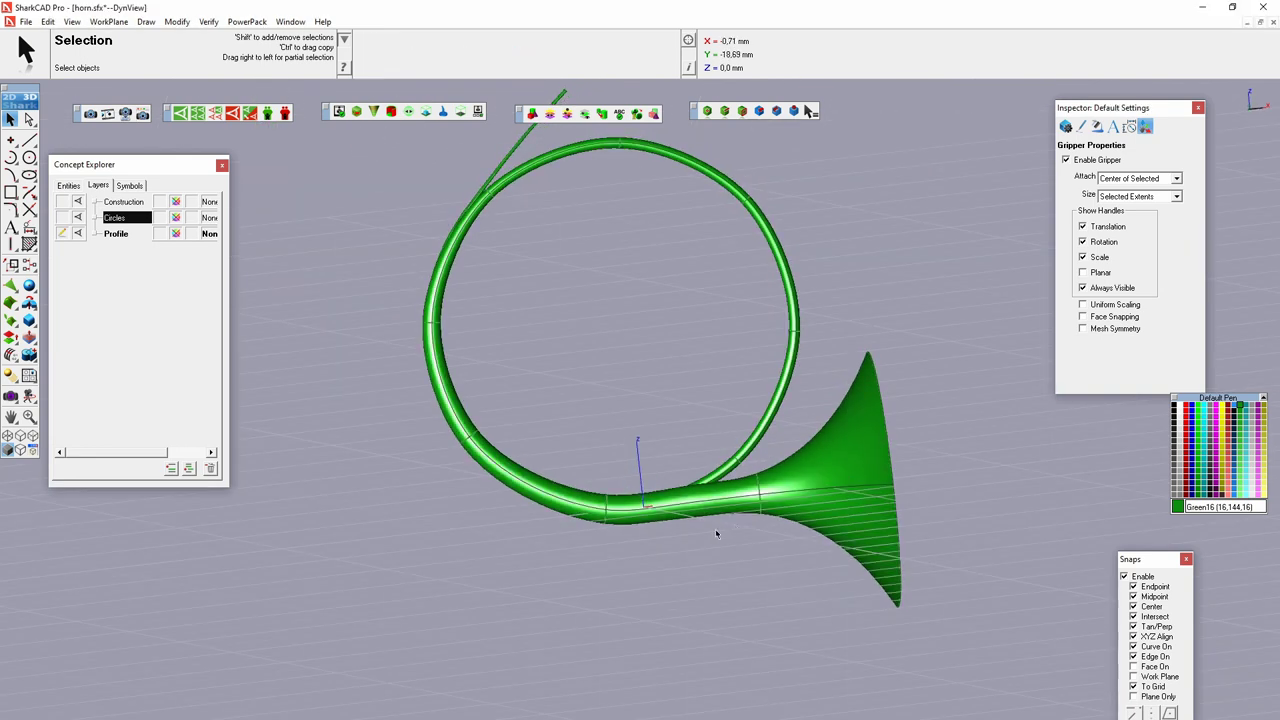
pyautogui.scroll(2, 700, 545)
pyautogui.scroll(5, 692, 532)
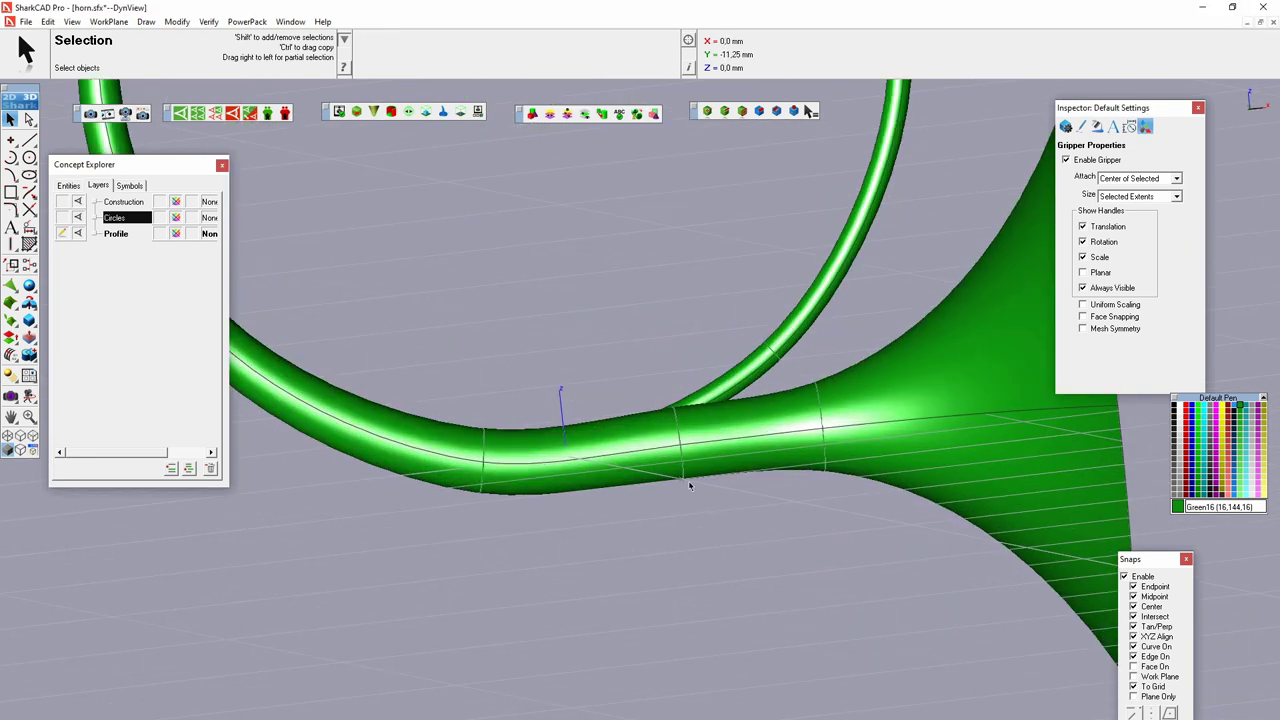
pyautogui.click(683, 470)
pyautogui.scroll(-1, 683, 470)
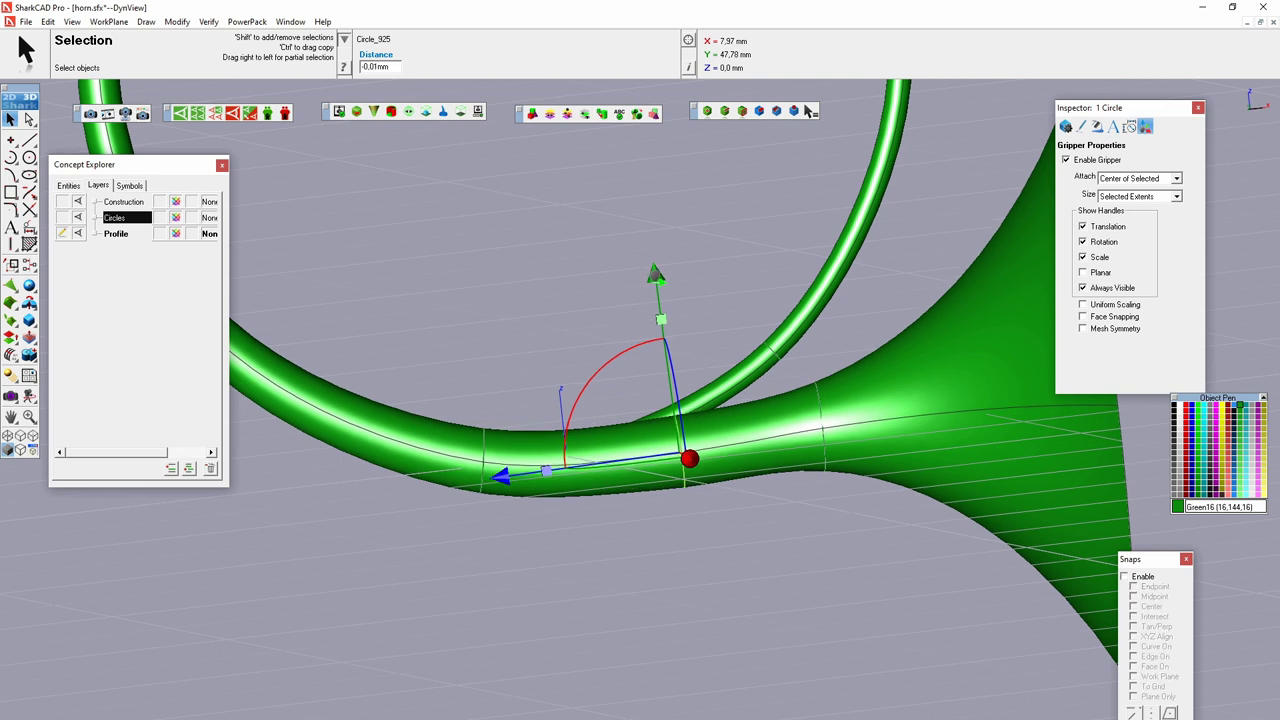
pyautogui.moveTo(683, 470)
pyautogui.mouseDown(button='middle')
pyautogui.moveTo(851, 511)
pyautogui.moveTo(683, 497)
pyautogui.mouseUp(button='middle')
pyautogui.click(683, 497)
pyautogui.scroll(3, 700, 480)
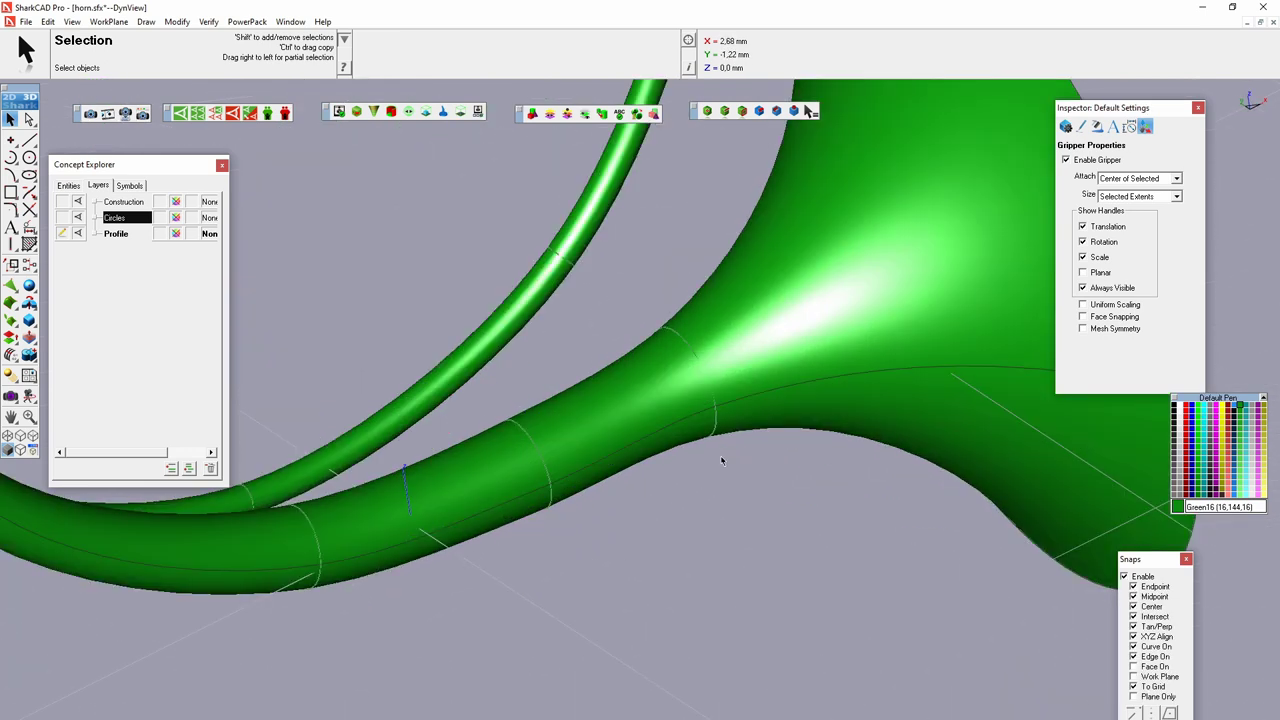
pyautogui.click(716, 432)
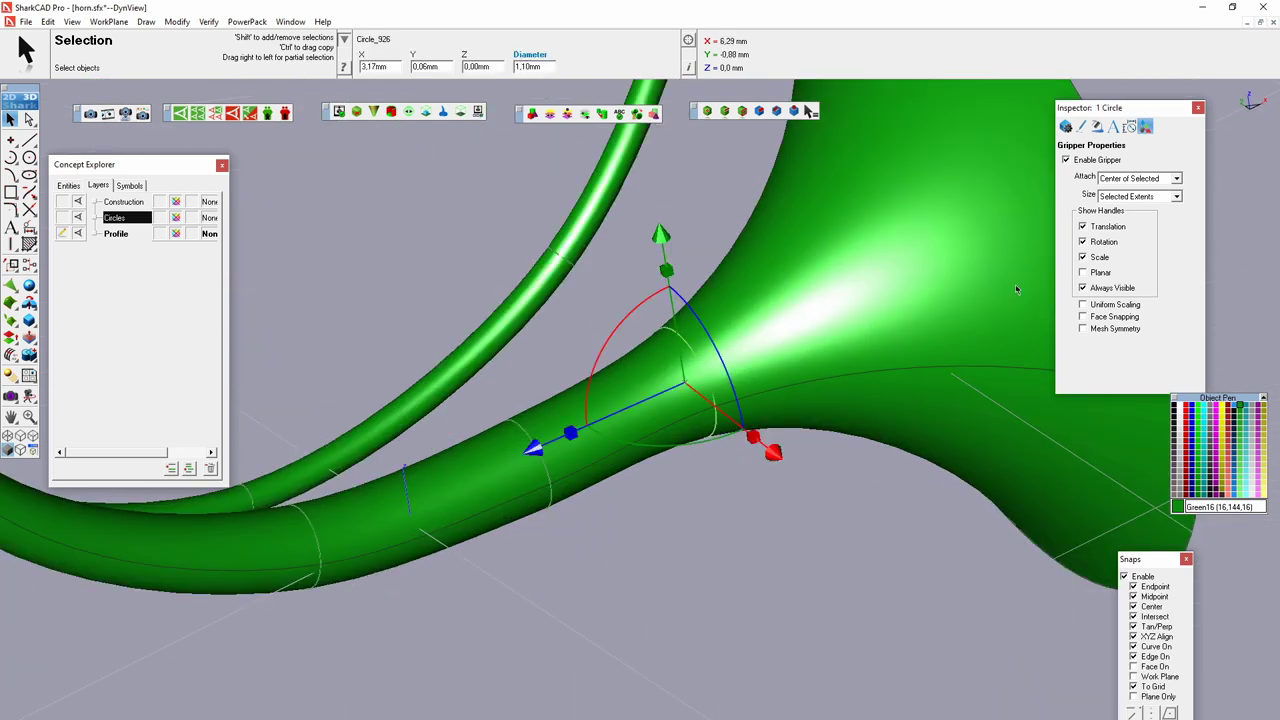
pyautogui.click(1082, 304)
pyautogui.scroll(-4, 766, 446)
pyautogui.moveTo(700, 432); pyautogui.dragTo(569, 346)
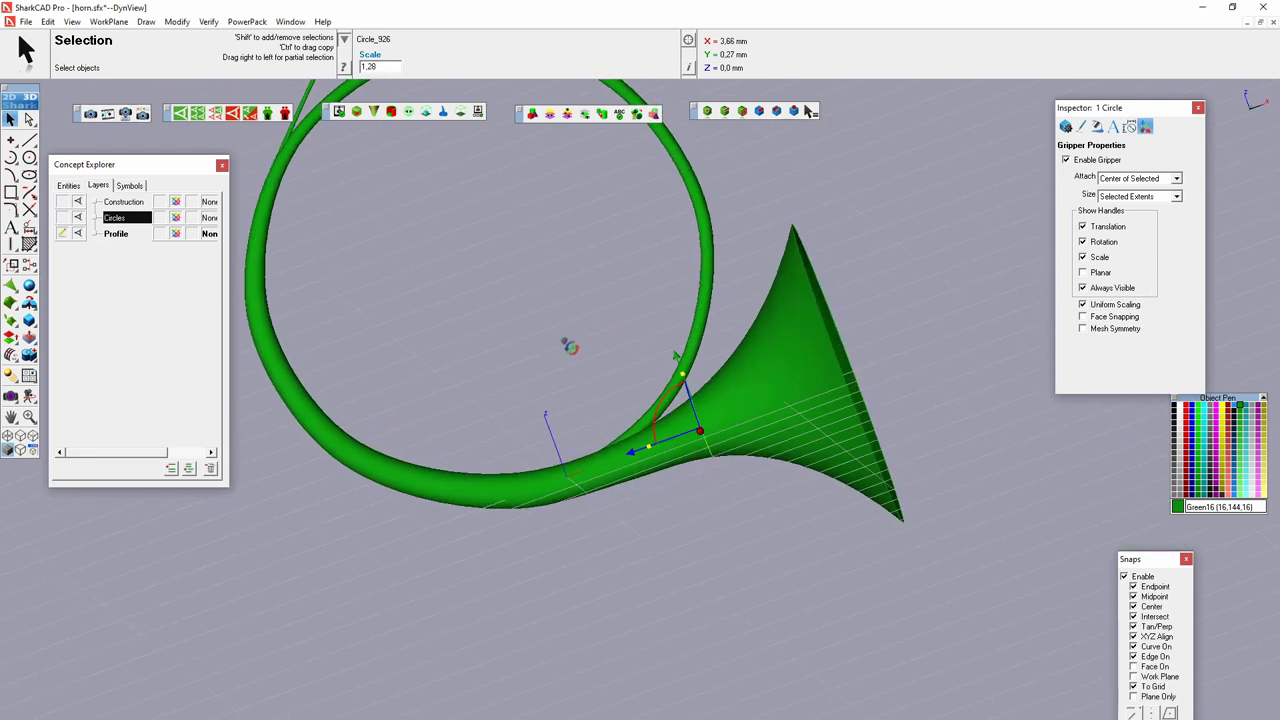
# Step: Copy the seam circle and shift it along the bell, checking the result in Front view
pyautogui.moveTo(569, 346); pyautogui.dragTo(760, 330, button='middle')
pyautogui.click(880, 352)
pyautogui.click(910, 362)
pyautogui.keyDown('ctrl'); pyautogui.moveTo(843, 386); pyautogui.dragTo(885, 380); pyautogui.keyUp('ctrl')
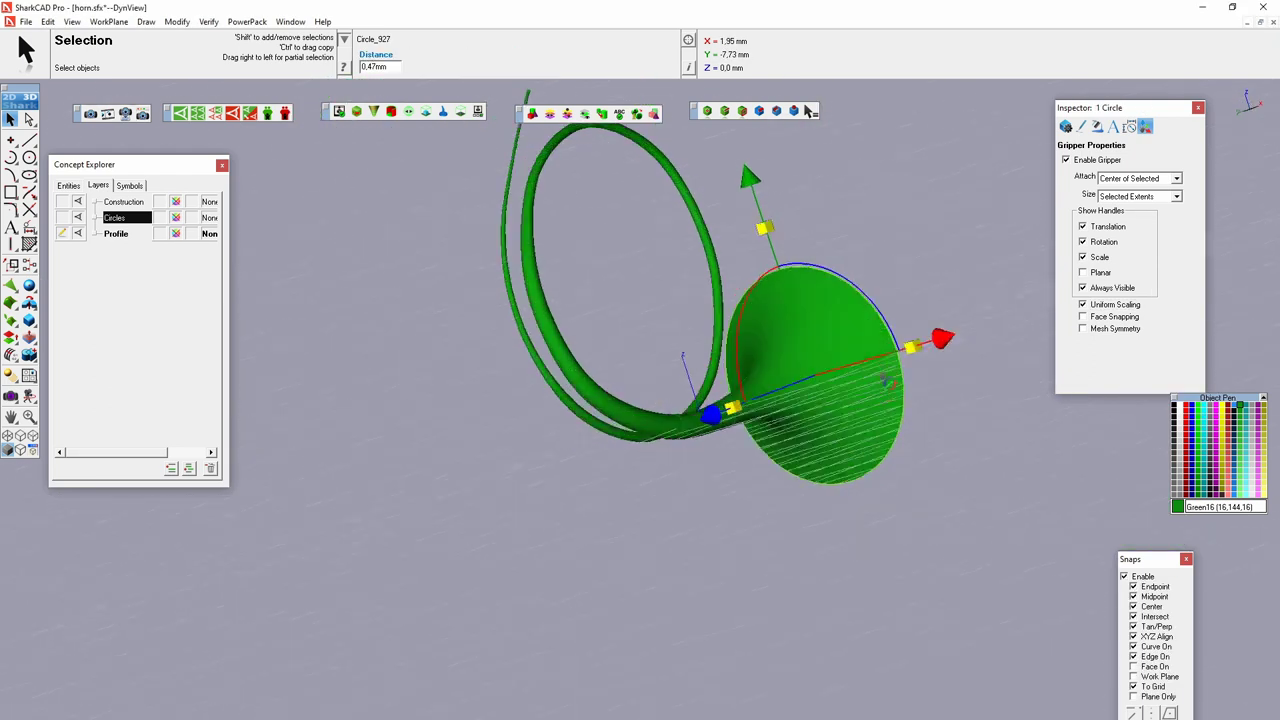
pyautogui.rightClick(885, 380)
pyautogui.click(985, 350)
pyautogui.scroll(3, 652, 541)
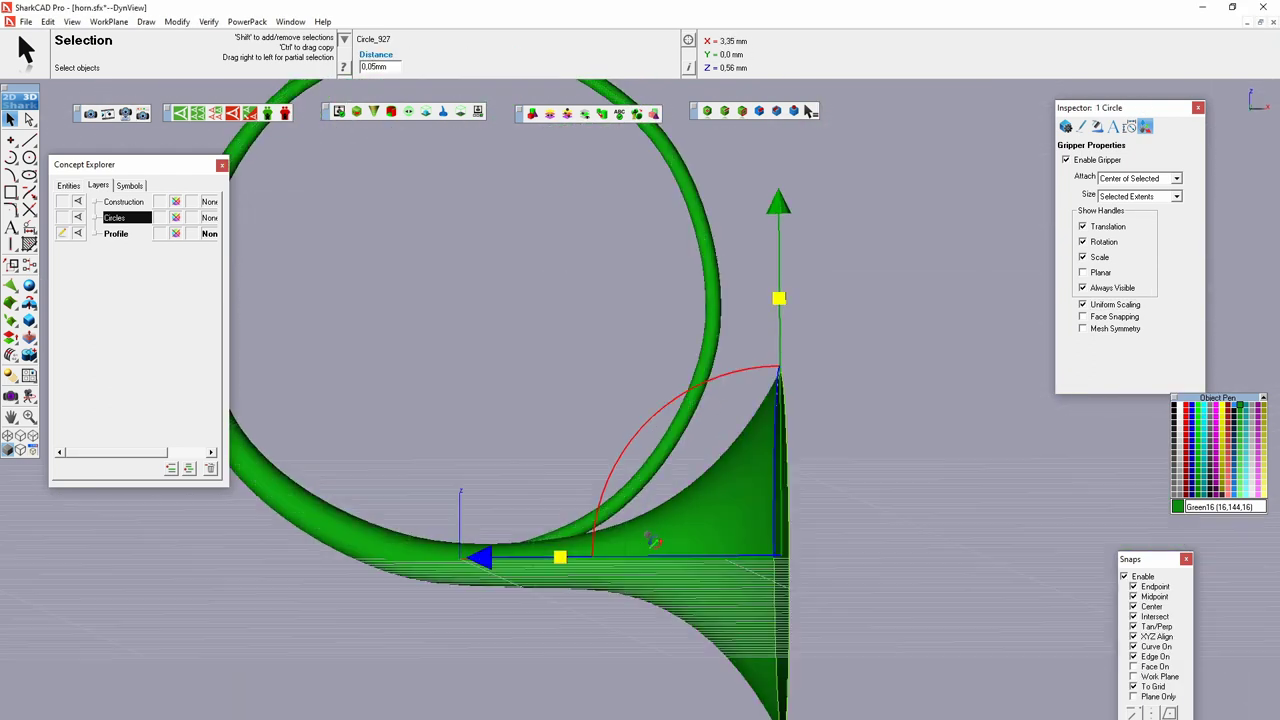
pyautogui.moveTo(652, 541)
pyautogui.mouseDown(button='middle')
pyautogui.moveTo(477, 511)
pyautogui.moveTo(536, 146)
pyautogui.mouseUp(button='middle')
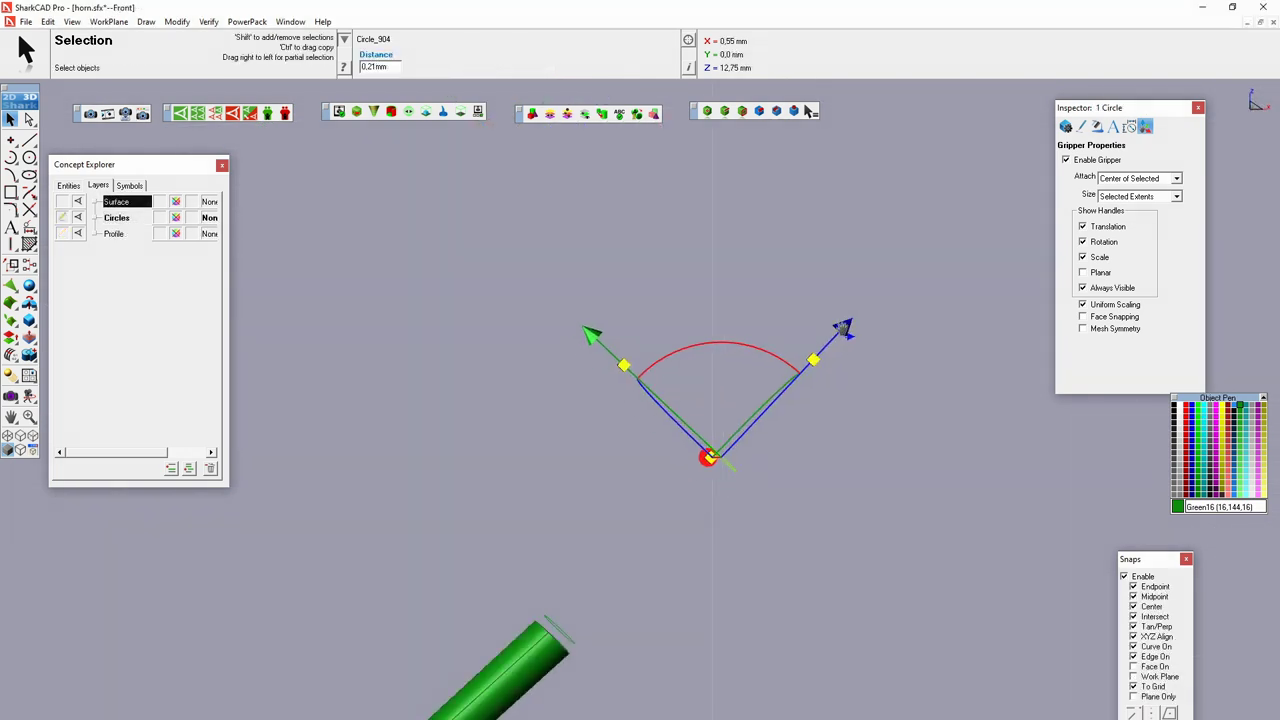
# Step: Stack enlarged circle copies along the mouthpiece axis past the tube end, one shrunk to 0.98
pyautogui.moveTo(843, 328); pyautogui.dragTo(866, 302)
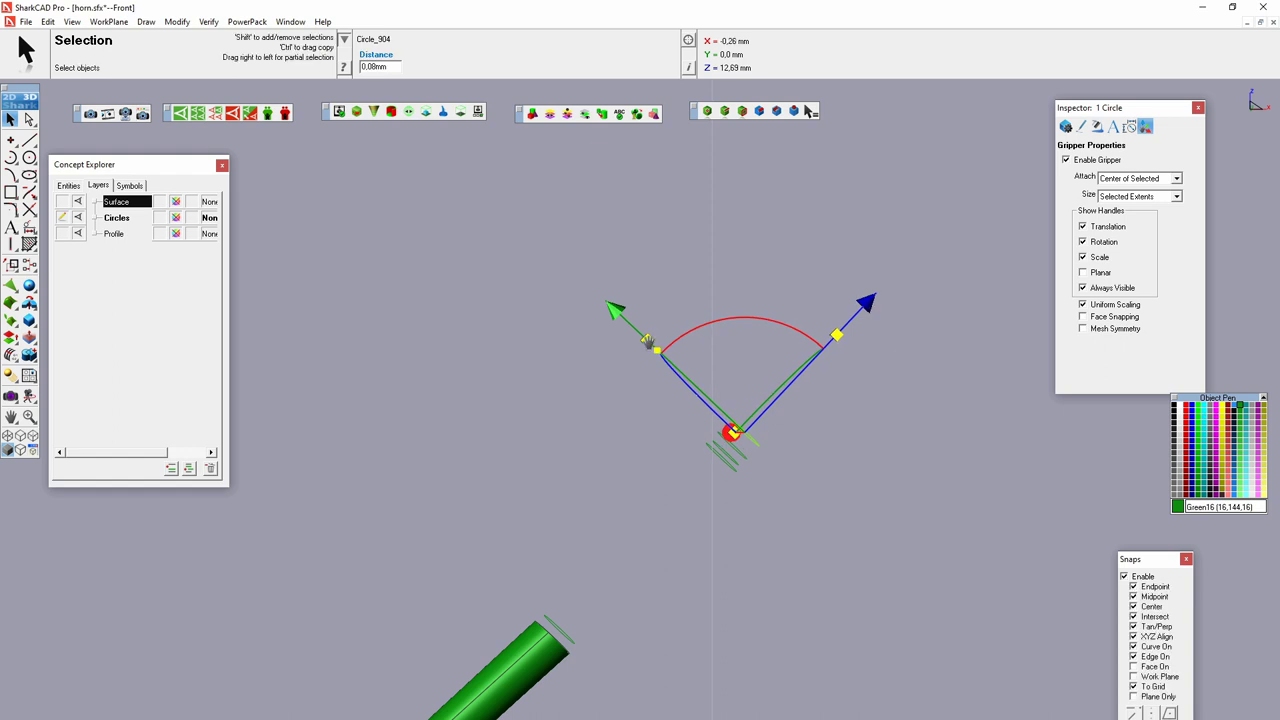
pyautogui.moveTo(641, 338); pyautogui.dragTo(741, 258)
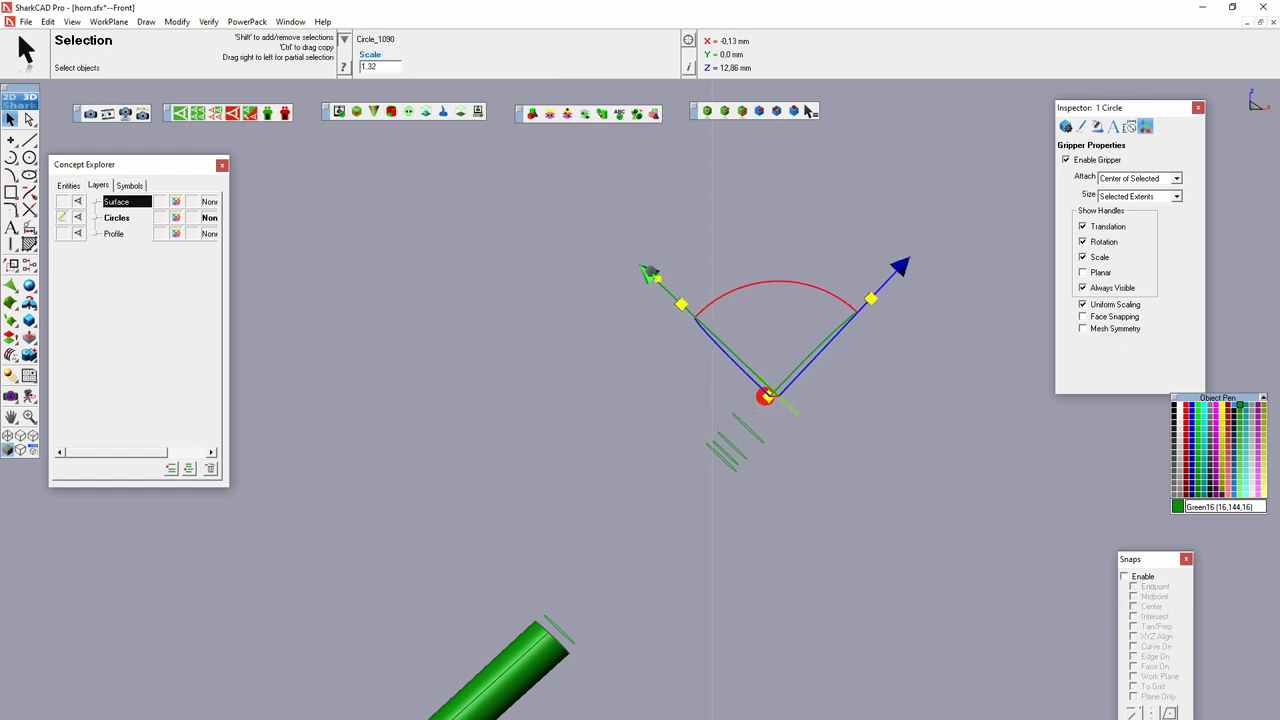
pyautogui.moveTo(740, 257); pyautogui.dragTo(877, 323, button='middle')
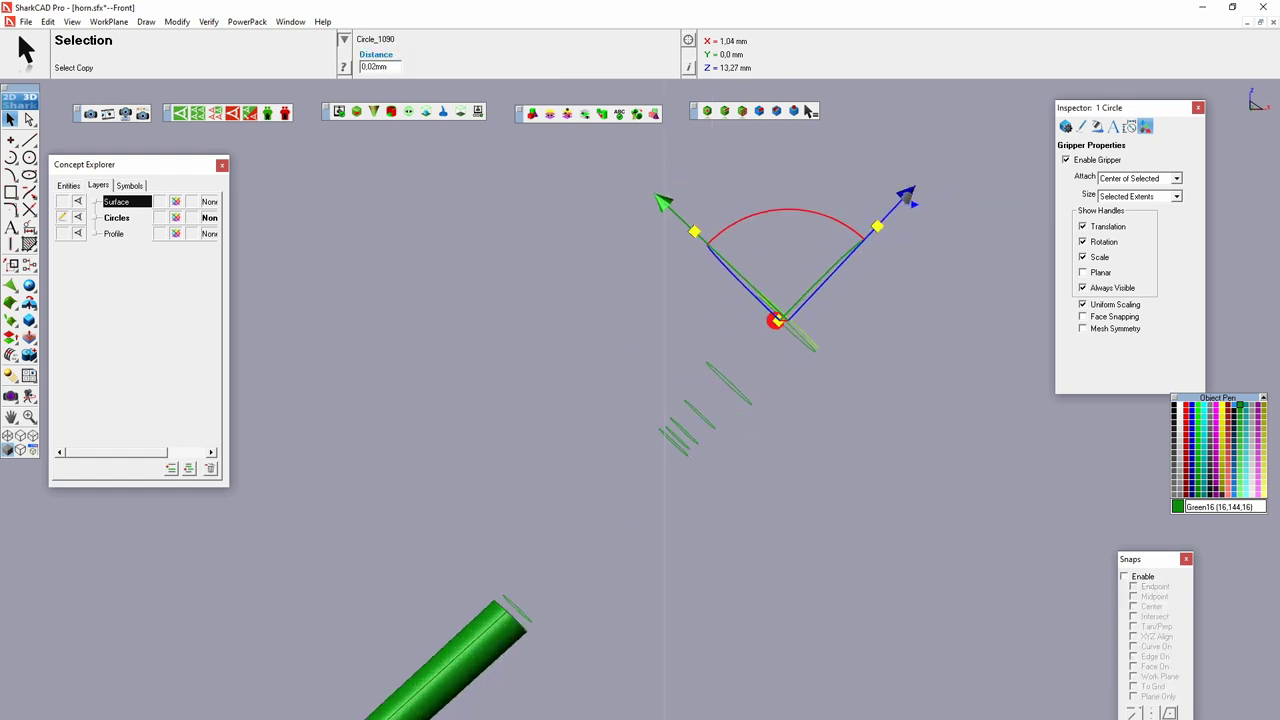
pyautogui.keyDown('ctrl'); pyautogui.moveTo(906, 196); pyautogui.dragTo(928, 176); pyautogui.keyUp('ctrl')
pyautogui.moveTo(714, 210); pyautogui.dragTo(711, 221)
pyautogui.hotkey('ctrl', 'z')
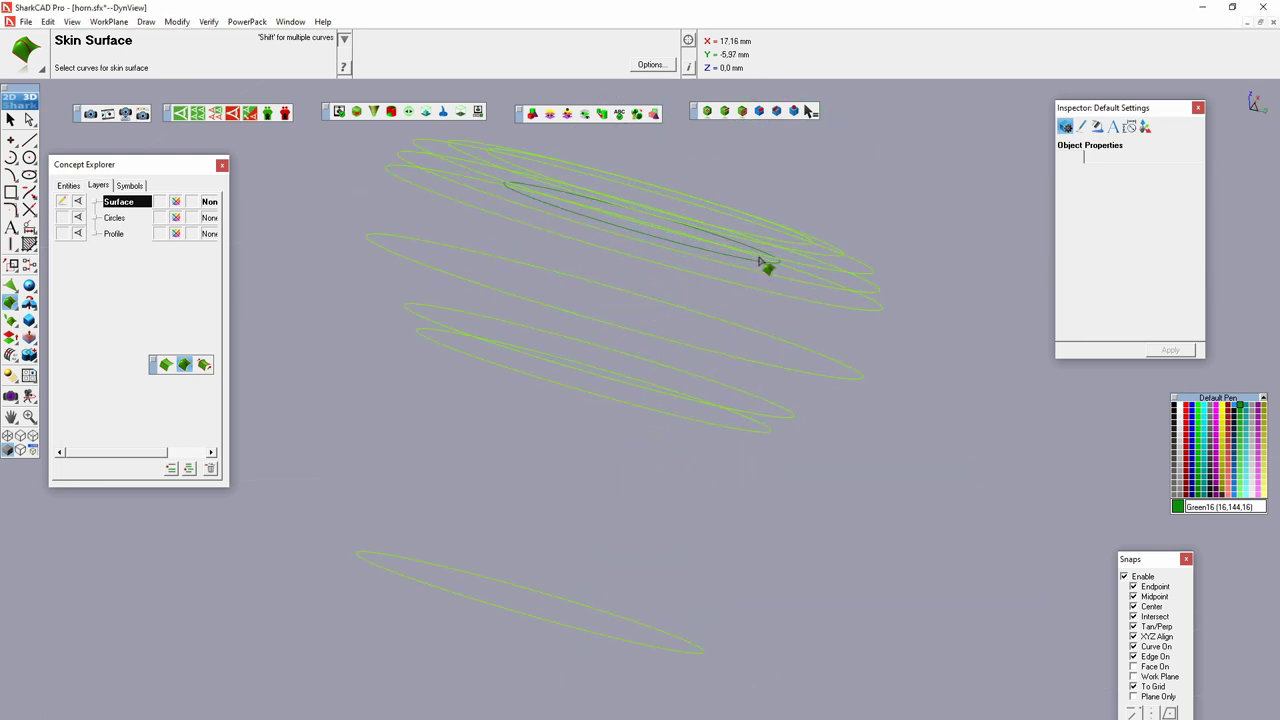
# Step: Skin the stacked circles into the green mouthpiece surface and view it from the front
pyautogui.click(760, 262)
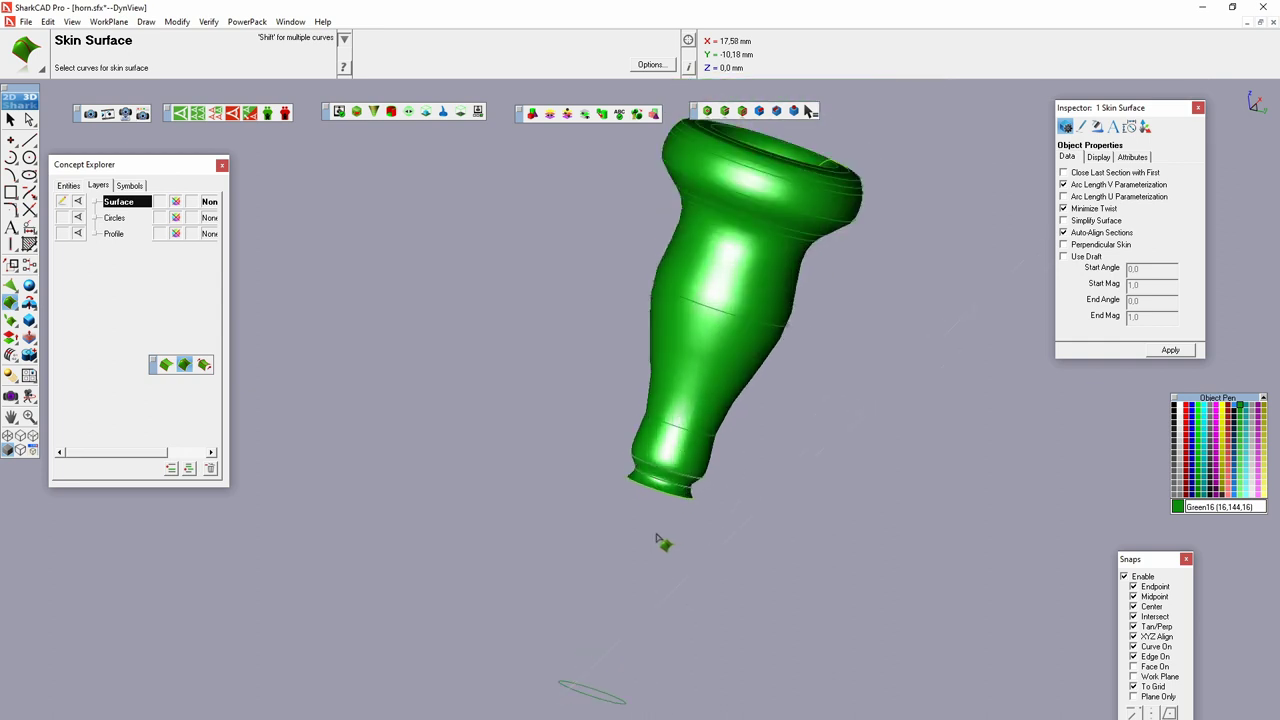
pyautogui.click(717, 509)
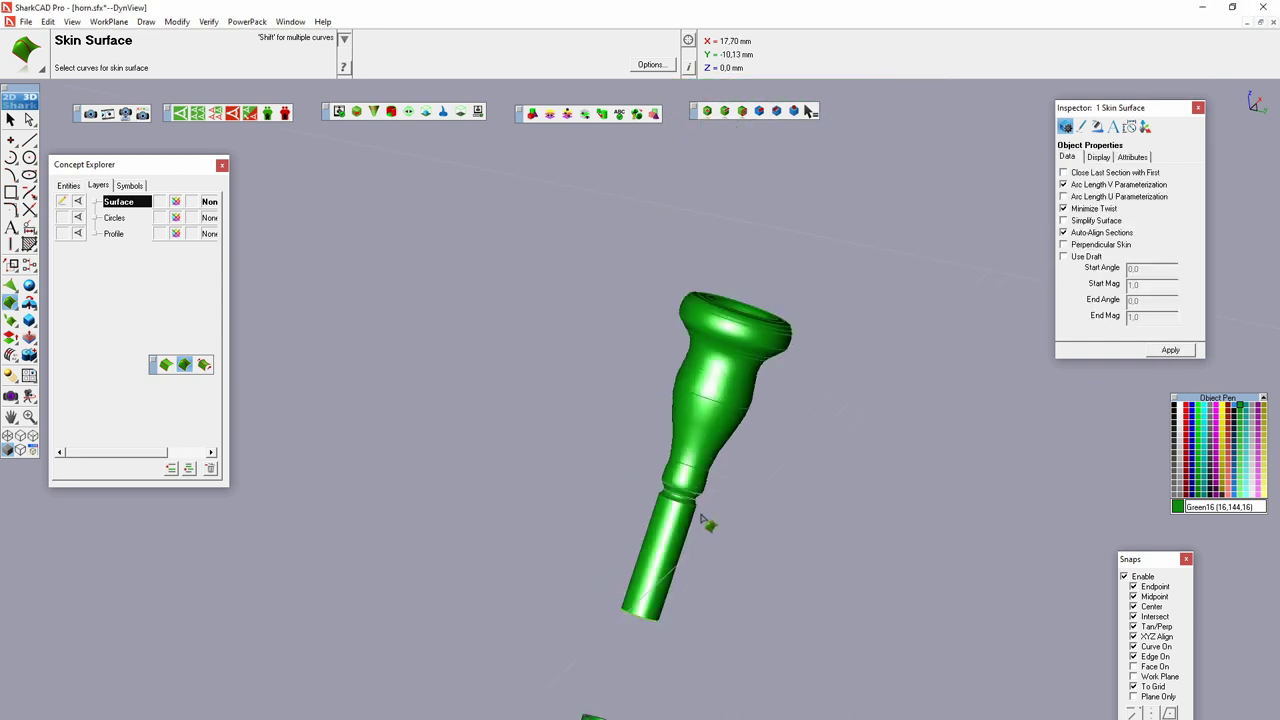
pyautogui.rightClick(800, 350)
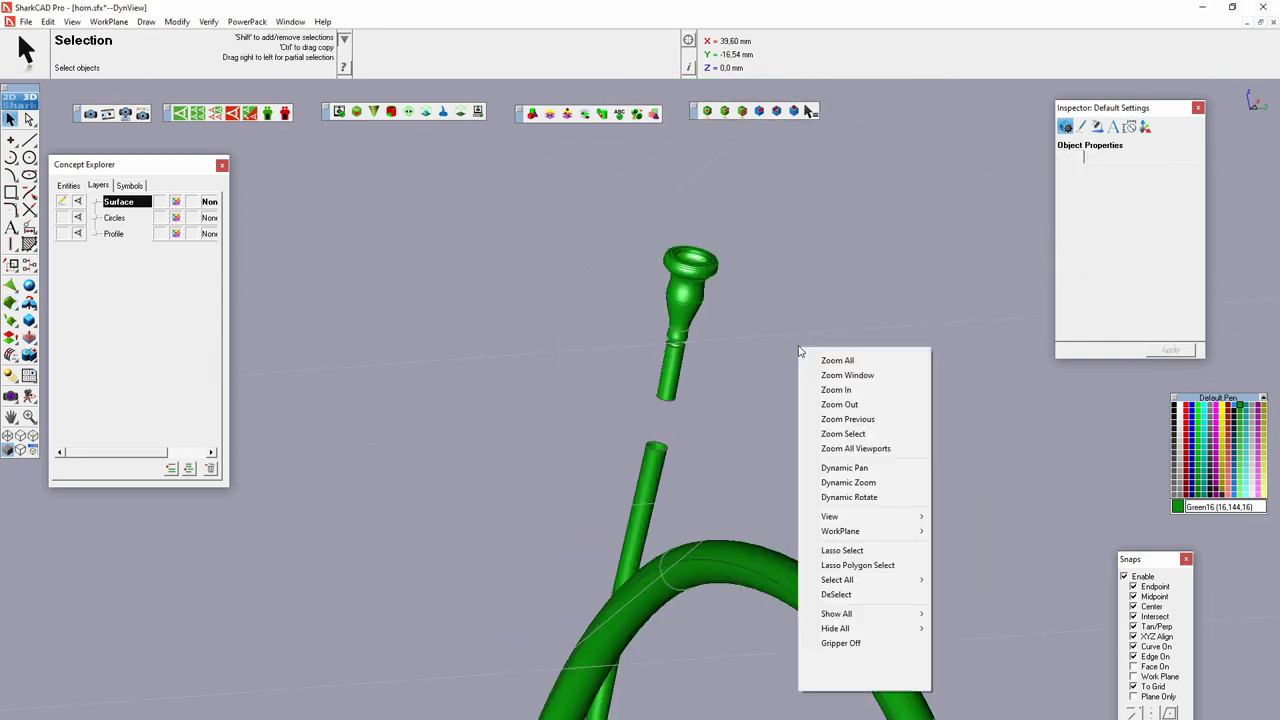
pyautogui.click(969, 546)
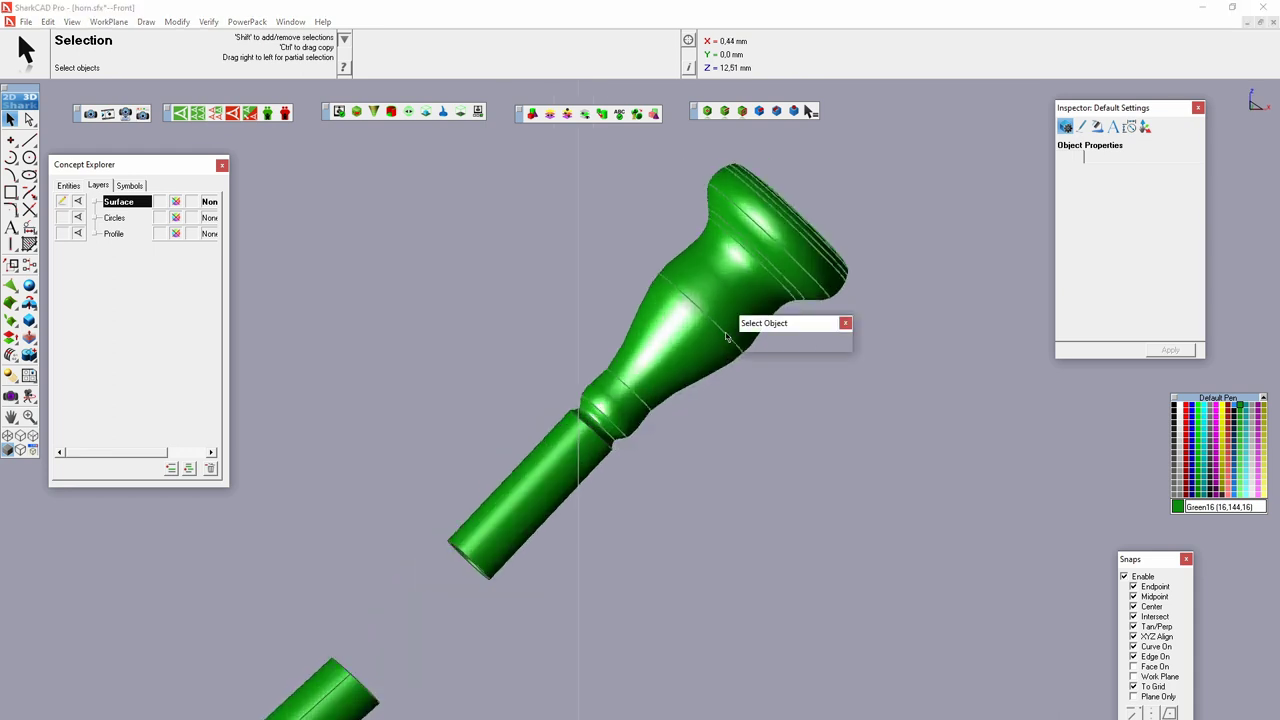
pyautogui.moveTo(856, 146); pyautogui.dragTo(632, 433, button='middle')
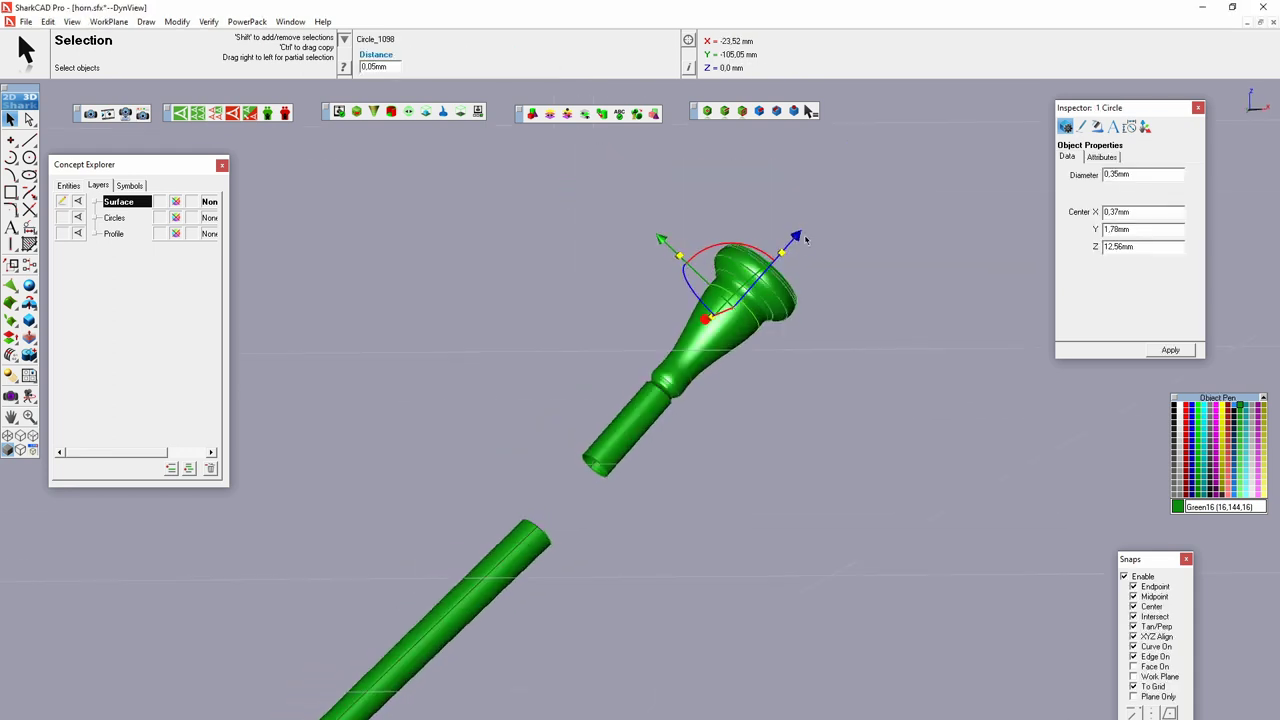
# Step: Select individual mouthpiece circles, including the one at the bump, then clear the selection
pyautogui.click(636, 493)
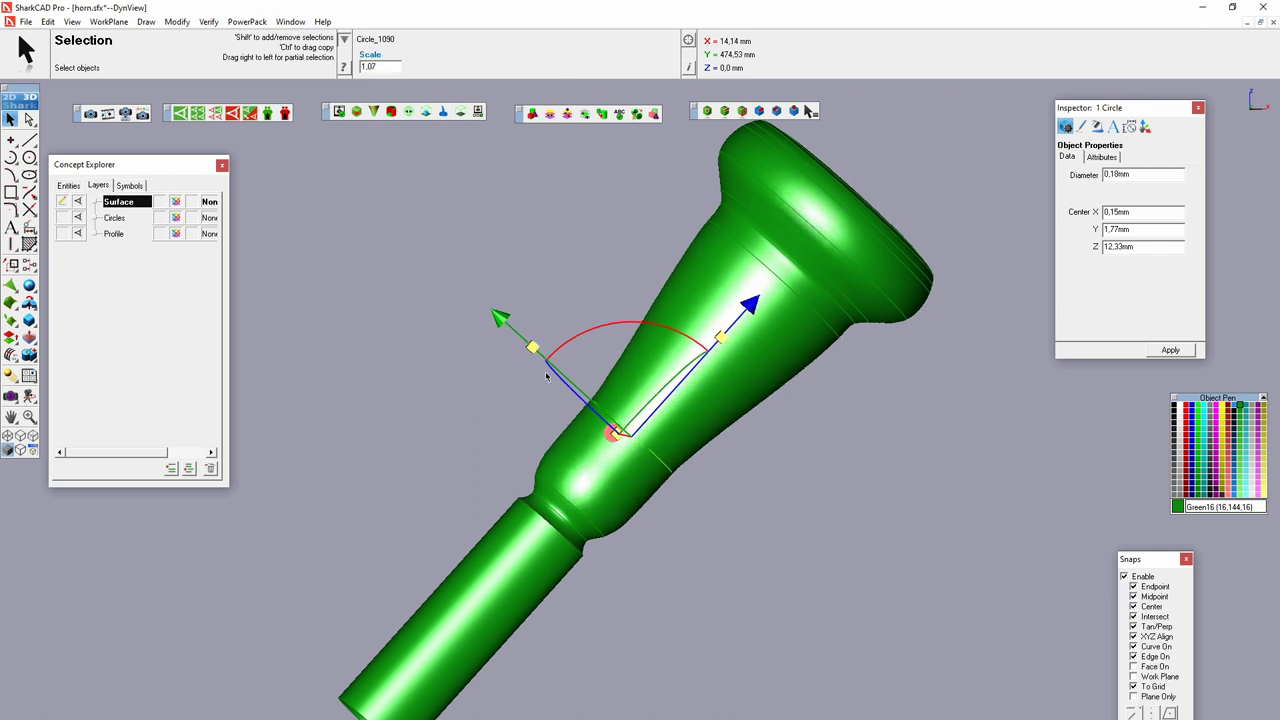
pyautogui.moveTo(547, 375); pyautogui.dragTo(548, 387, button='middle')
pyautogui.scroll(-3, 528, 370)
pyautogui.scroll(5, 528, 370)
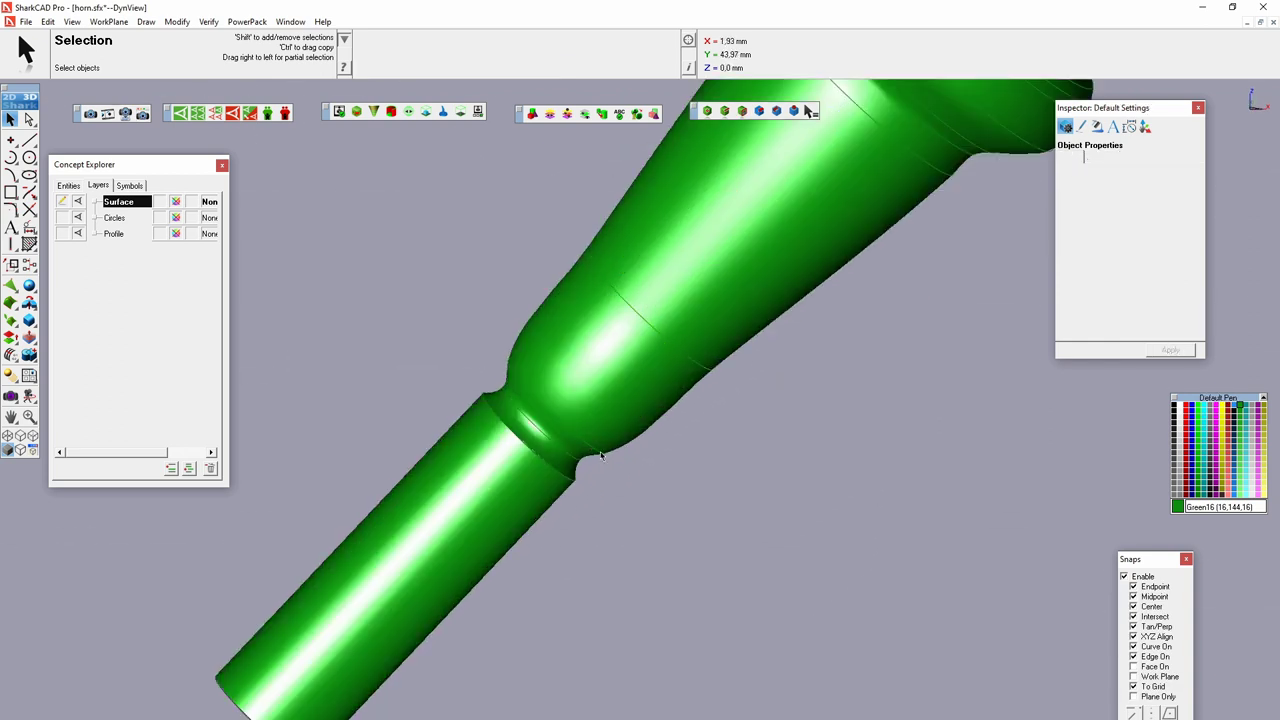
pyautogui.click(560, 380)
pyautogui.scroll(-3, 630, 385)
pyautogui.scroll(-3, 630, 384)
pyautogui.click(717, 423)
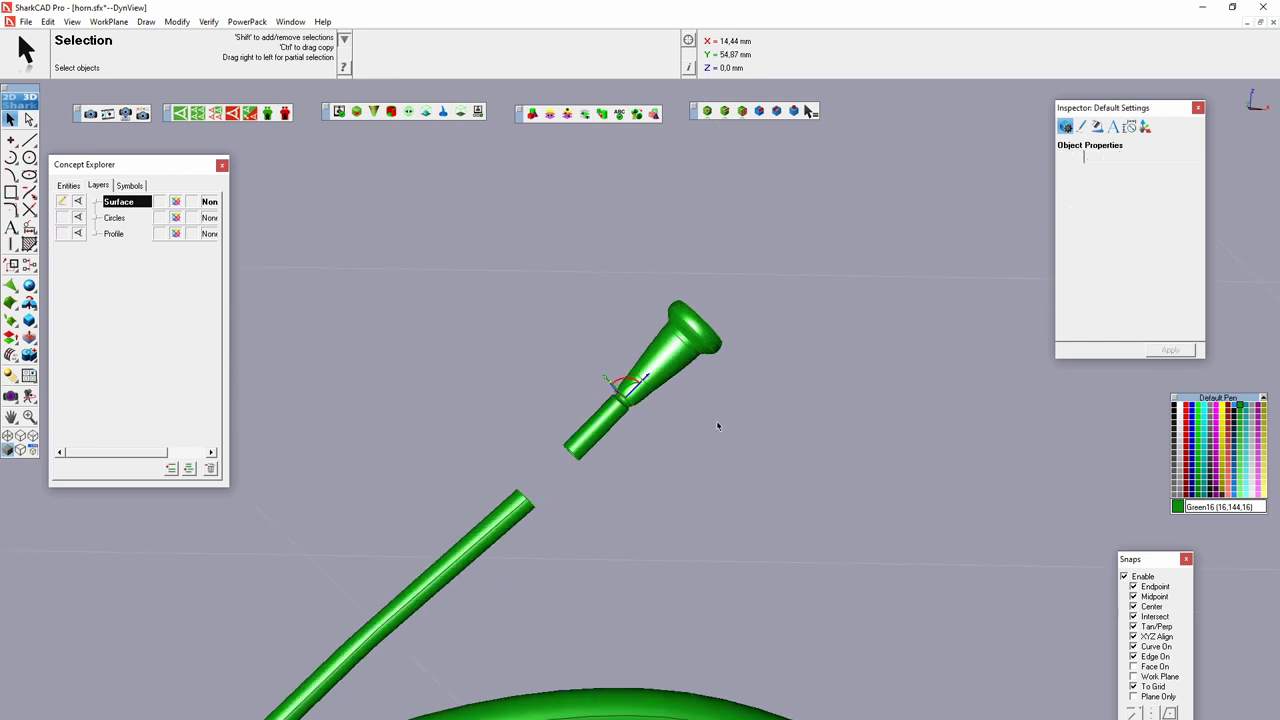
# Step: Box-select a group of ten circles, clear it, then start a Constant Blend
pyautogui.scroll(3, 717, 423)
pyautogui.moveTo(643, 157); pyautogui.dragTo(825, 361)
pyautogui.scroll(-3, 758, 447)
pyautogui.click(758, 447)
pyautogui.scroll(2, 620, 473)
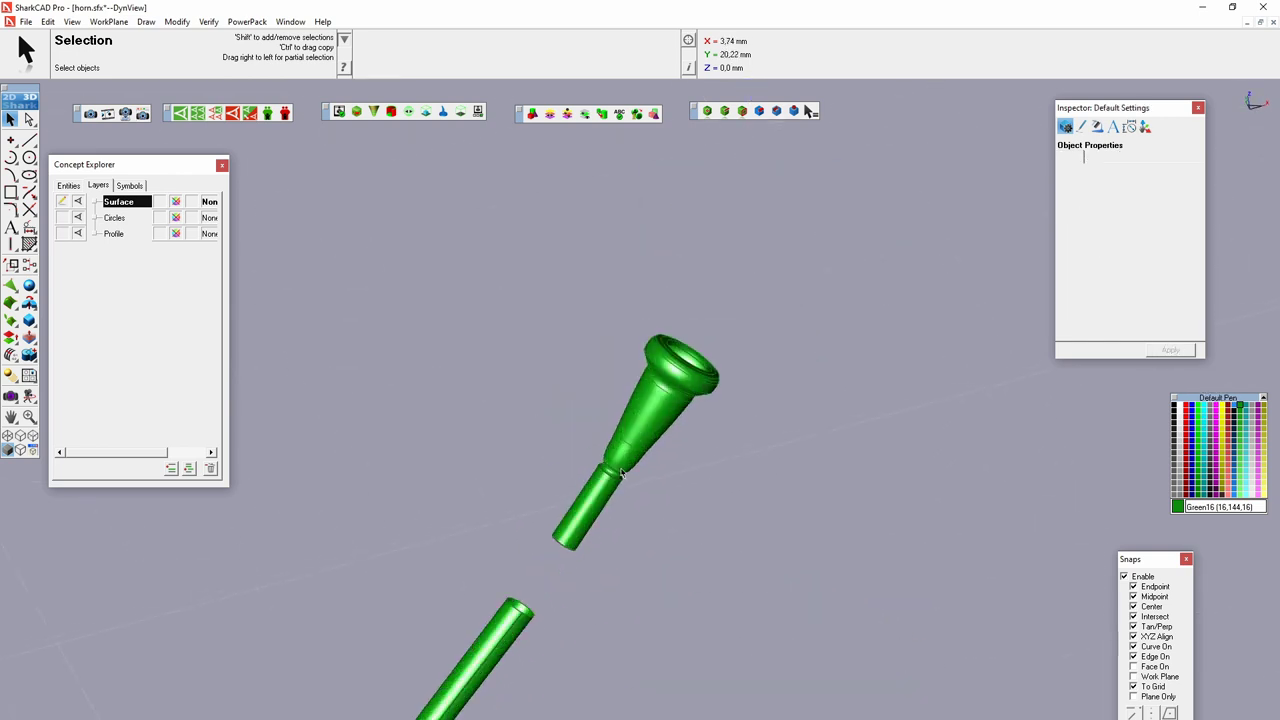
pyautogui.scroll(3, 615, 476)
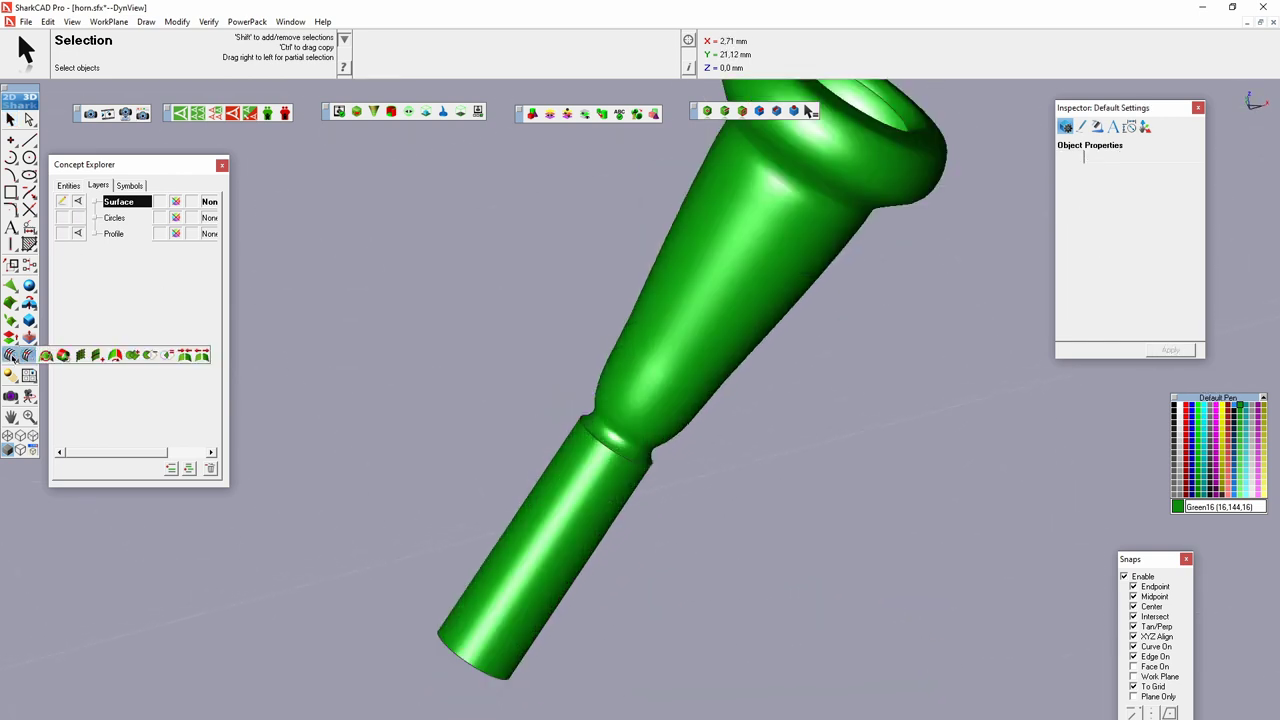
pyautogui.click(12, 357)
pyautogui.scroll(3, 521, 255)
# Step: Round the mouthpiece rim edges with a 0.04 Constant Blend fillet
pyautogui.moveTo(521, 262); pyautogui.dragTo(380, 70, button='middle')
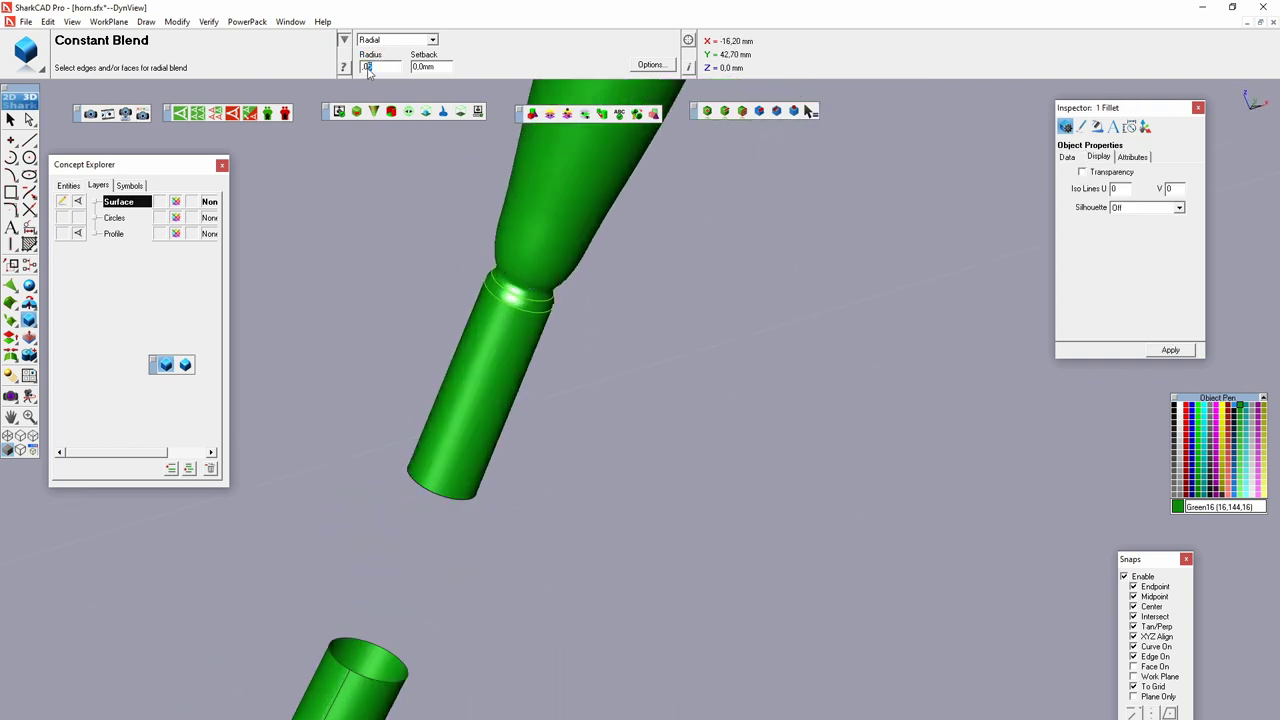
pyautogui.scroll(-3, 521, 292)
pyautogui.scroll(4, 457, 151)
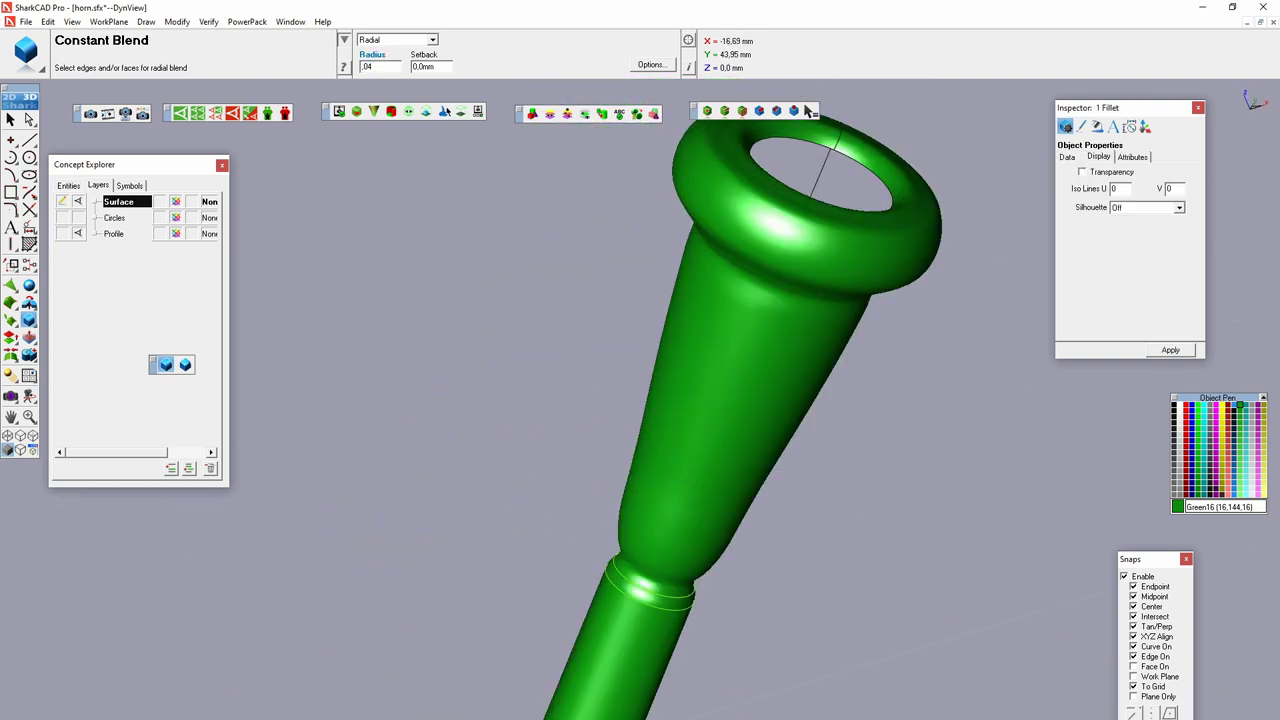
pyautogui.press('Return')
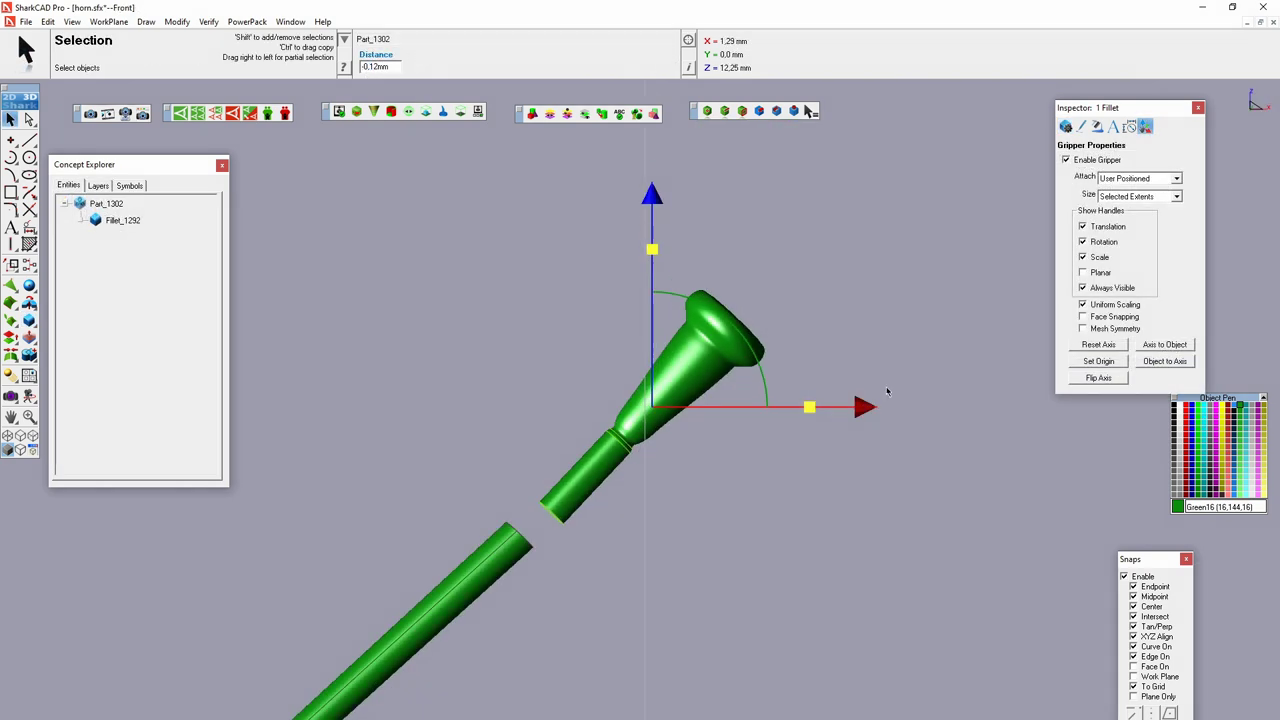
# Step: Slide, tilt and rotate the mouthpiece with the gripper onto the lead tube's end
pyautogui.moveTo(629, 197); pyautogui.dragTo(778, 490)
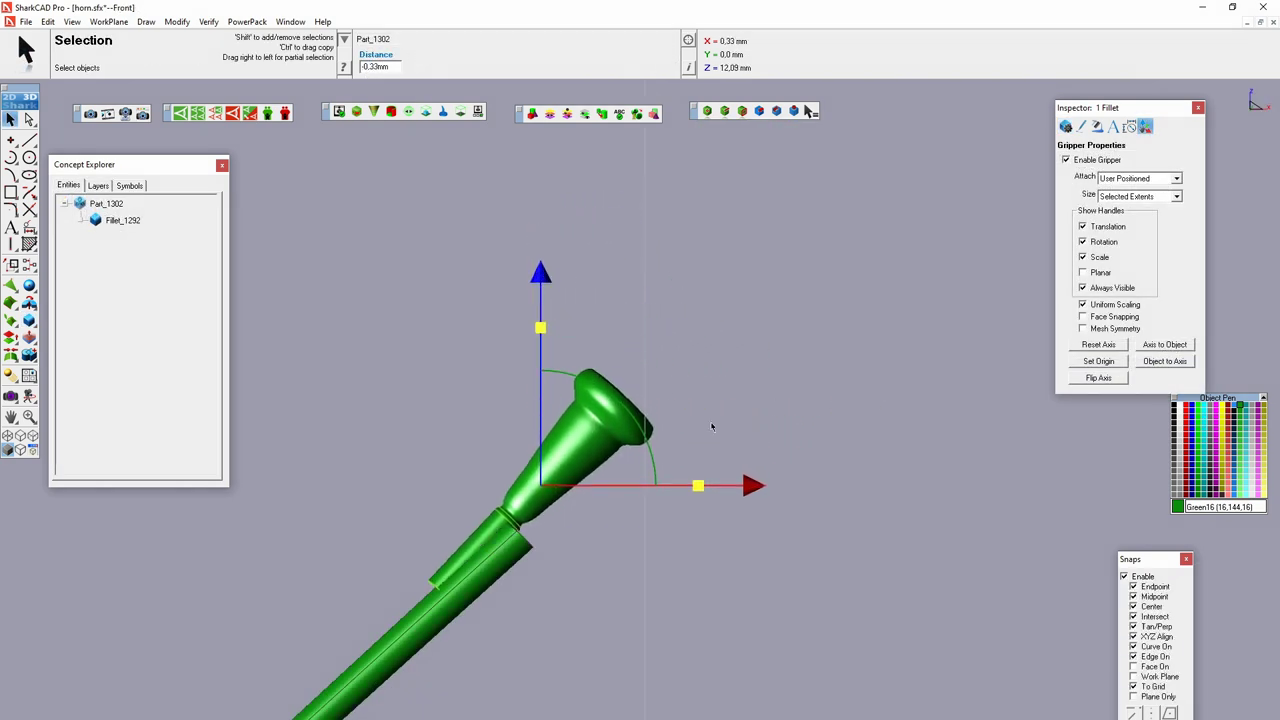
pyautogui.moveTo(612, 378); pyautogui.dragTo(618, 370)
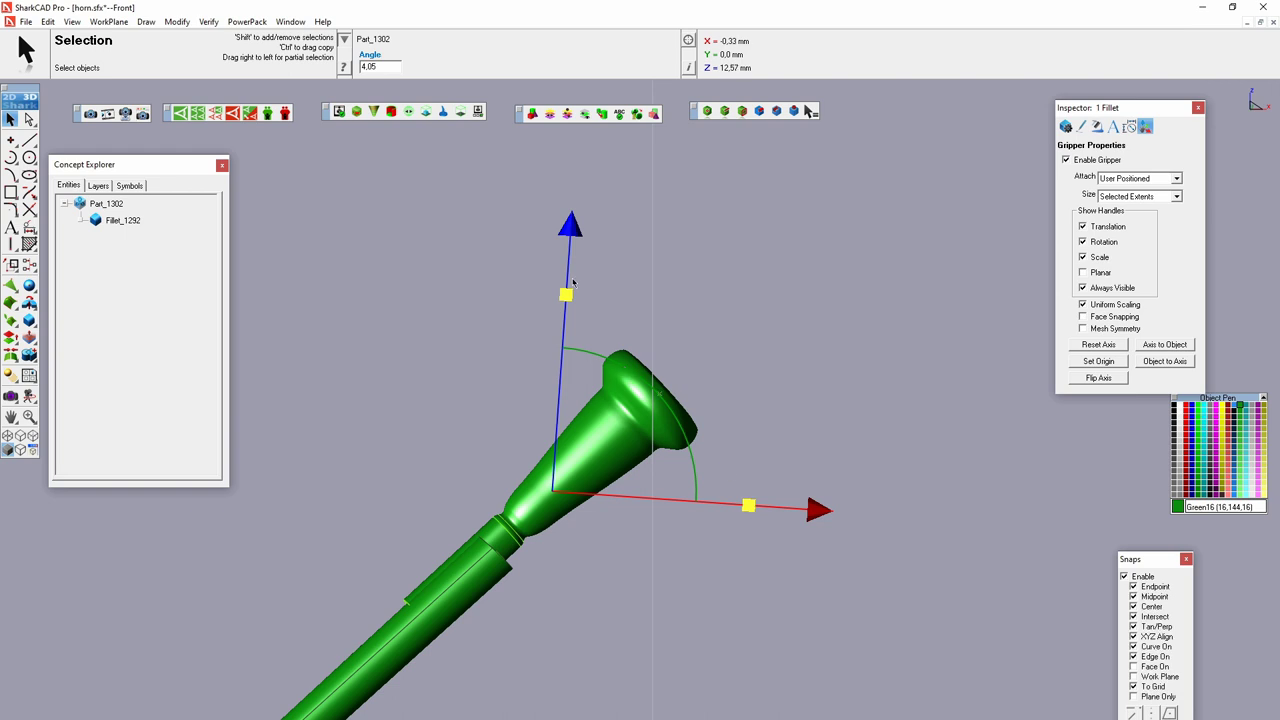
pyautogui.moveTo(571, 232); pyautogui.dragTo(578, 241)
pyautogui.moveTo(643, 400); pyautogui.dragTo(645, 402)
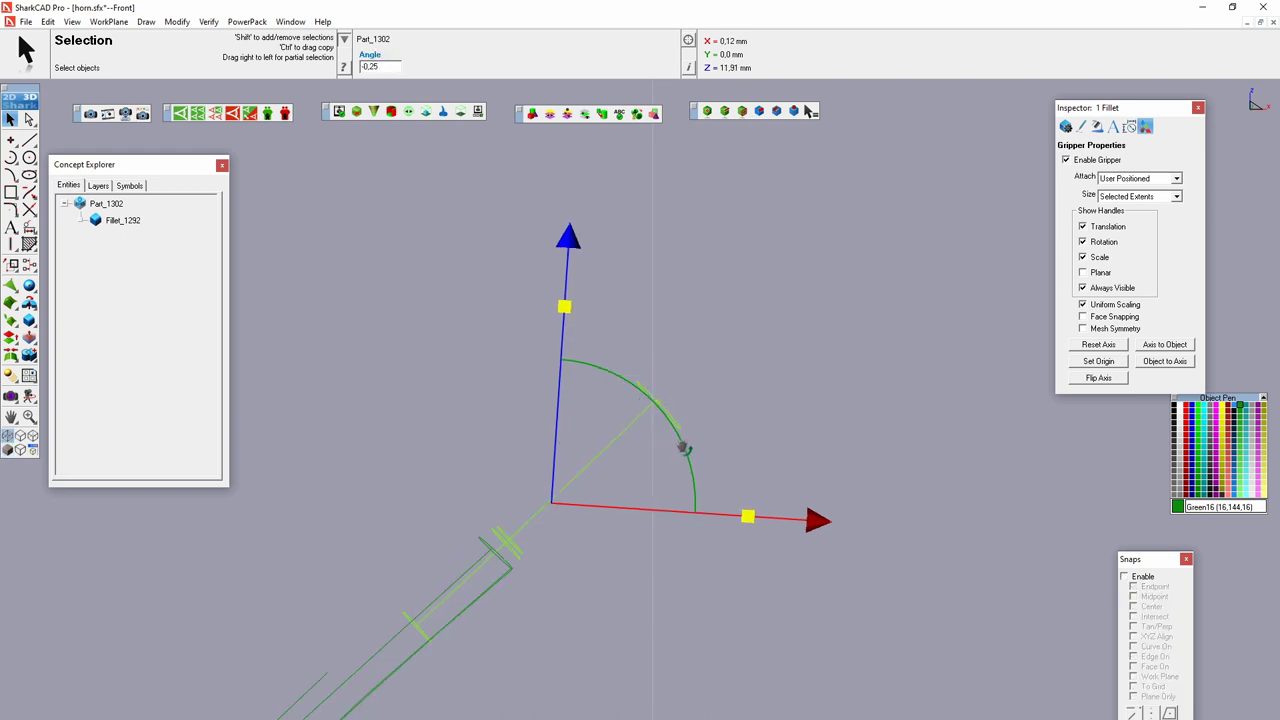
pyautogui.moveTo(684, 449); pyautogui.dragTo(646, 503)
# Step: Inspect the mouthpiece joint, deselect it and fit the whole horn in view
pyautogui.moveTo(646, 503)
pyautogui.mouseDown(button='middle')
pyautogui.moveTo(660, 627)
pyautogui.moveTo(486, 514)
pyautogui.moveTo(654, 658)
pyautogui.mouseUp(button='middle')
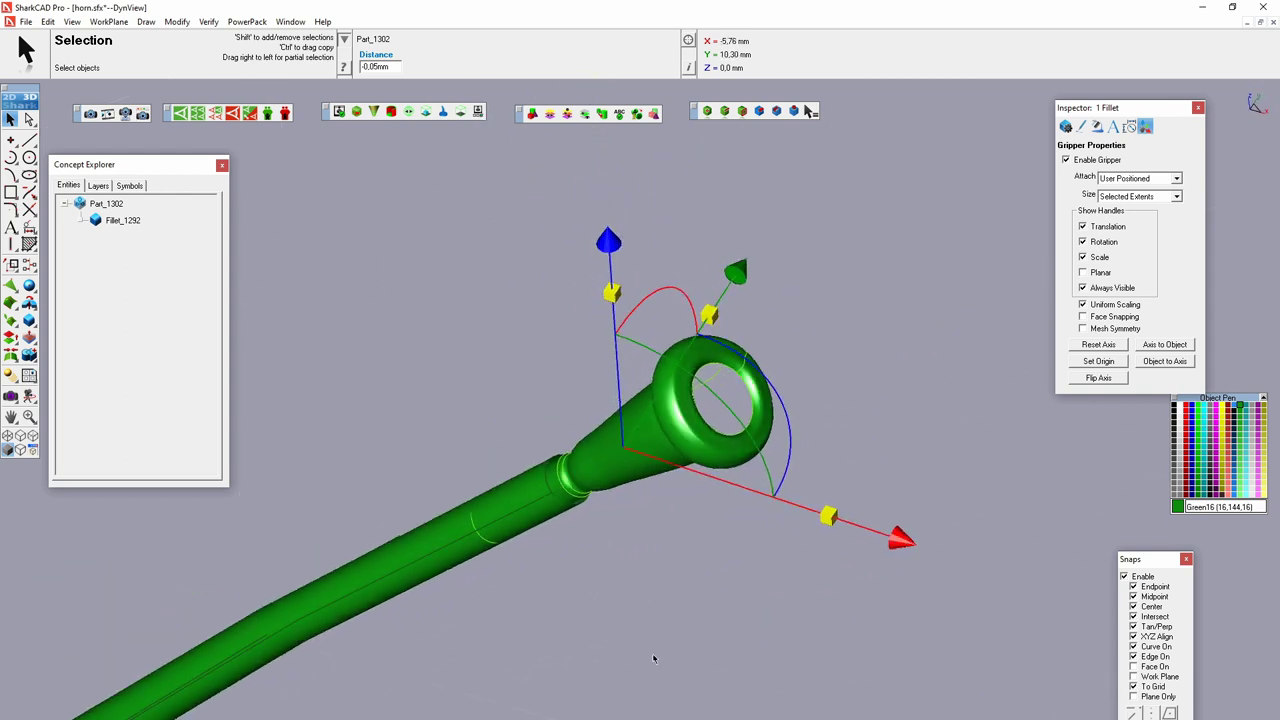
pyautogui.scroll(-3, 654, 658)
pyautogui.click(760, 369)
pyautogui.hotkey('ctrl', '1')
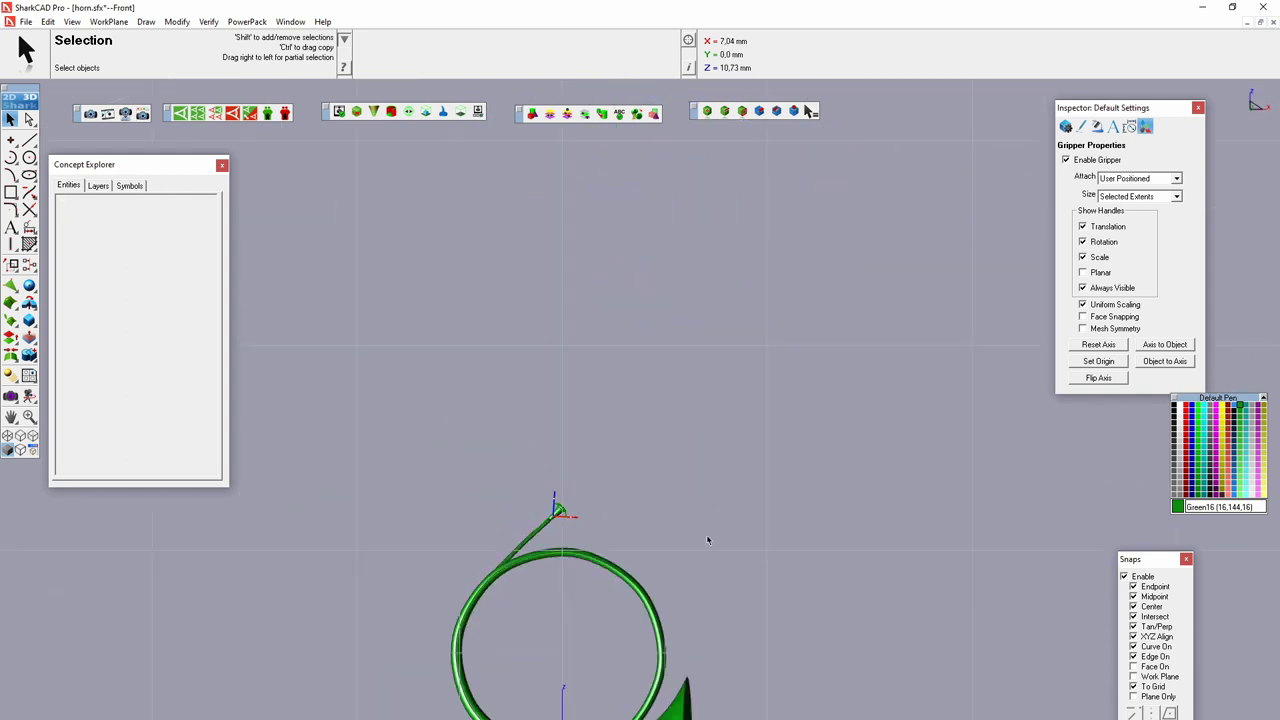
pyautogui.scroll(3, 707, 540)
# Step: Skin the remaining horn circles into Skin Surface_2700, joining coil, bell and mouthpiece
pyautogui.moveTo(707, 540)
pyautogui.mouseDown(button='middle')
pyautogui.moveTo(746, 493)
pyautogui.moveTo(700, 520)
pyautogui.mouseUp(button='middle')
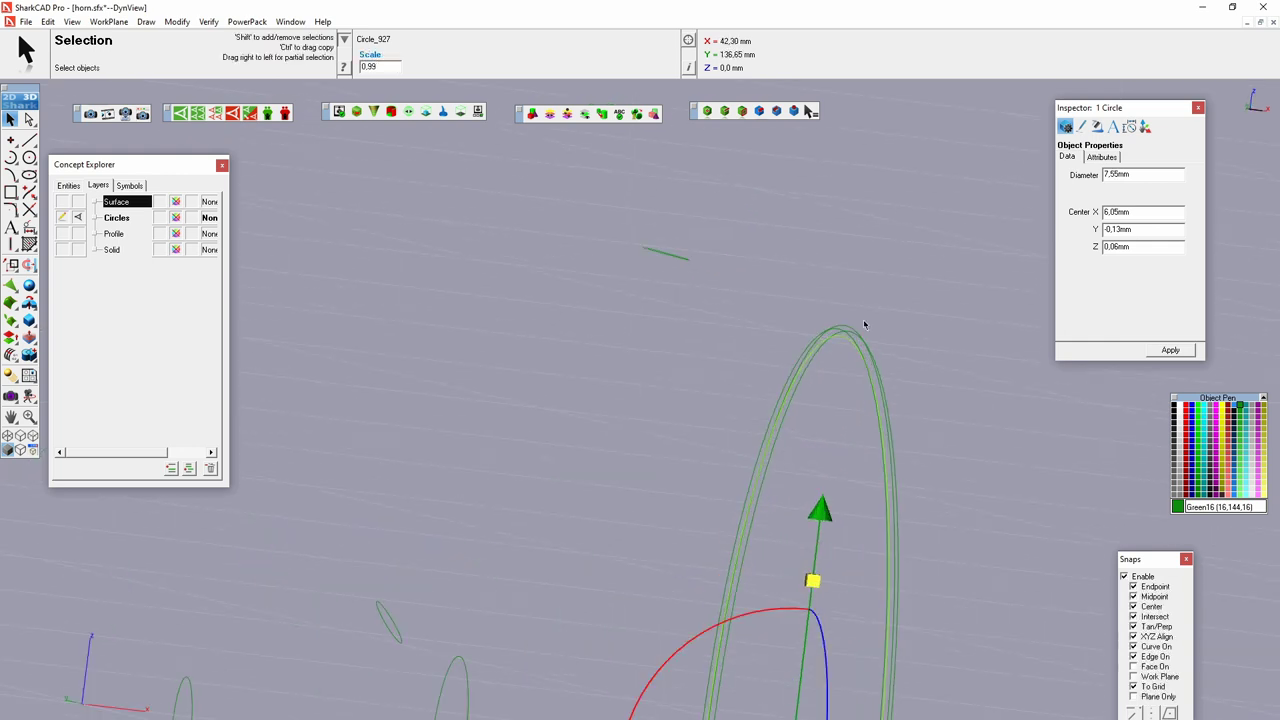
pyautogui.scroll(3, 680, 627)
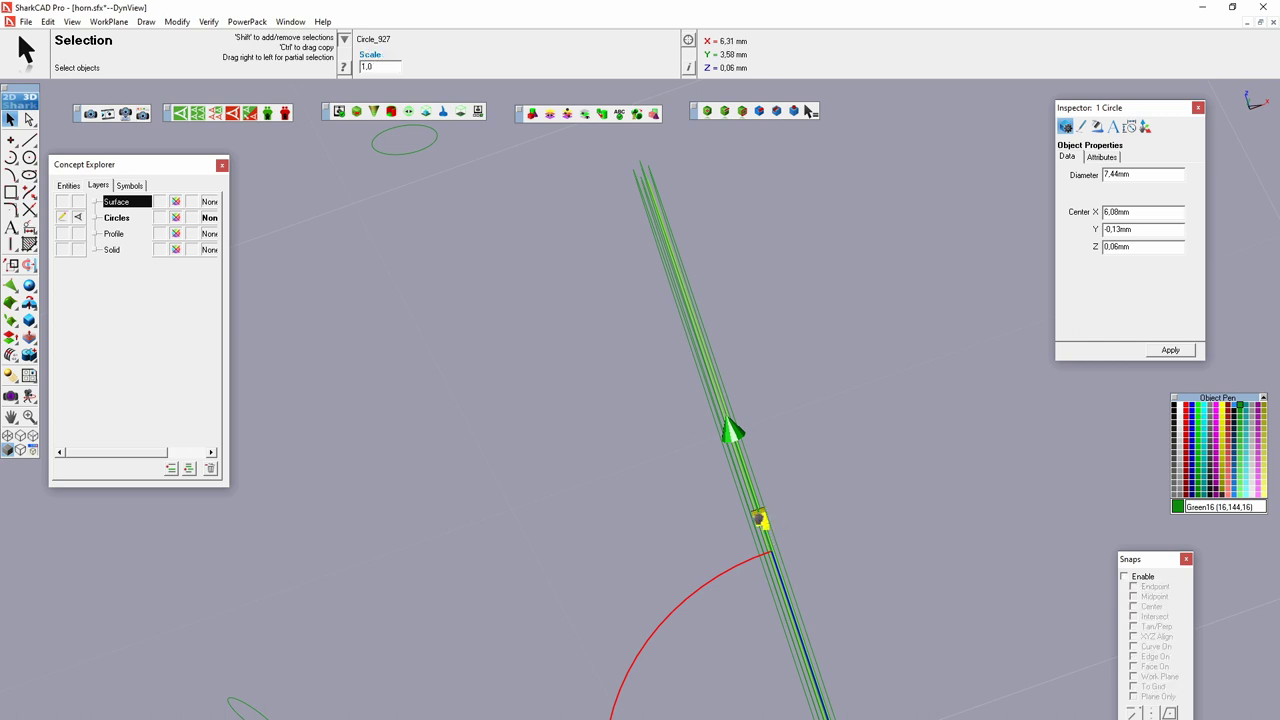
pyautogui.moveTo(630, 268)
pyautogui.mouseDown(button='middle')
pyautogui.moveTo(709, 306)
pyautogui.moveTo(691, 323)
pyautogui.mouseUp(button='middle')
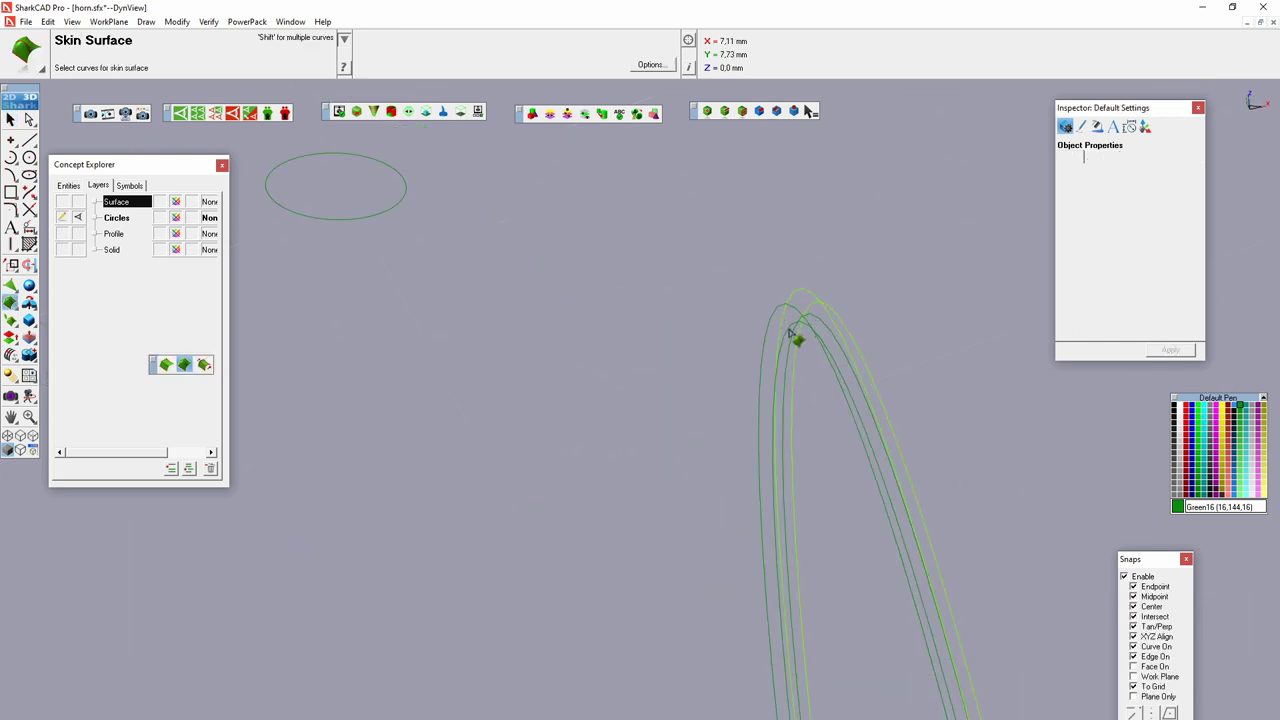
pyautogui.click(797, 332)
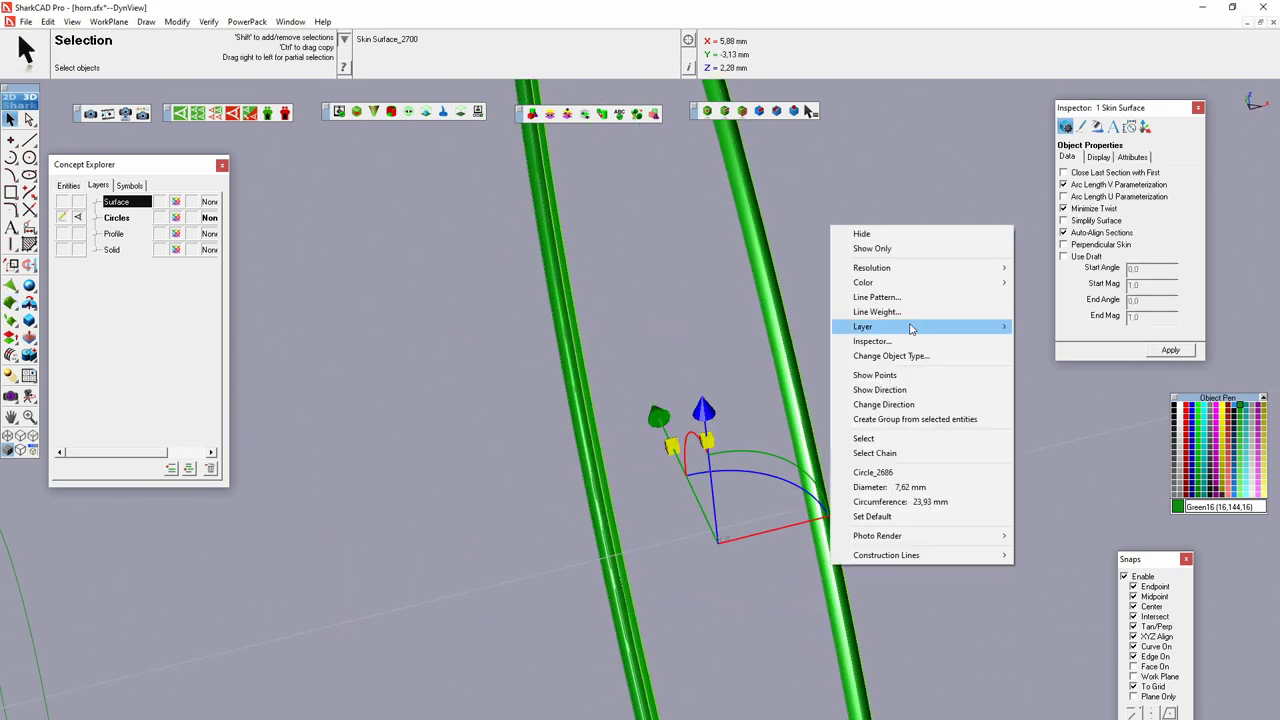
pyautogui.scroll(-10, 455, 346)
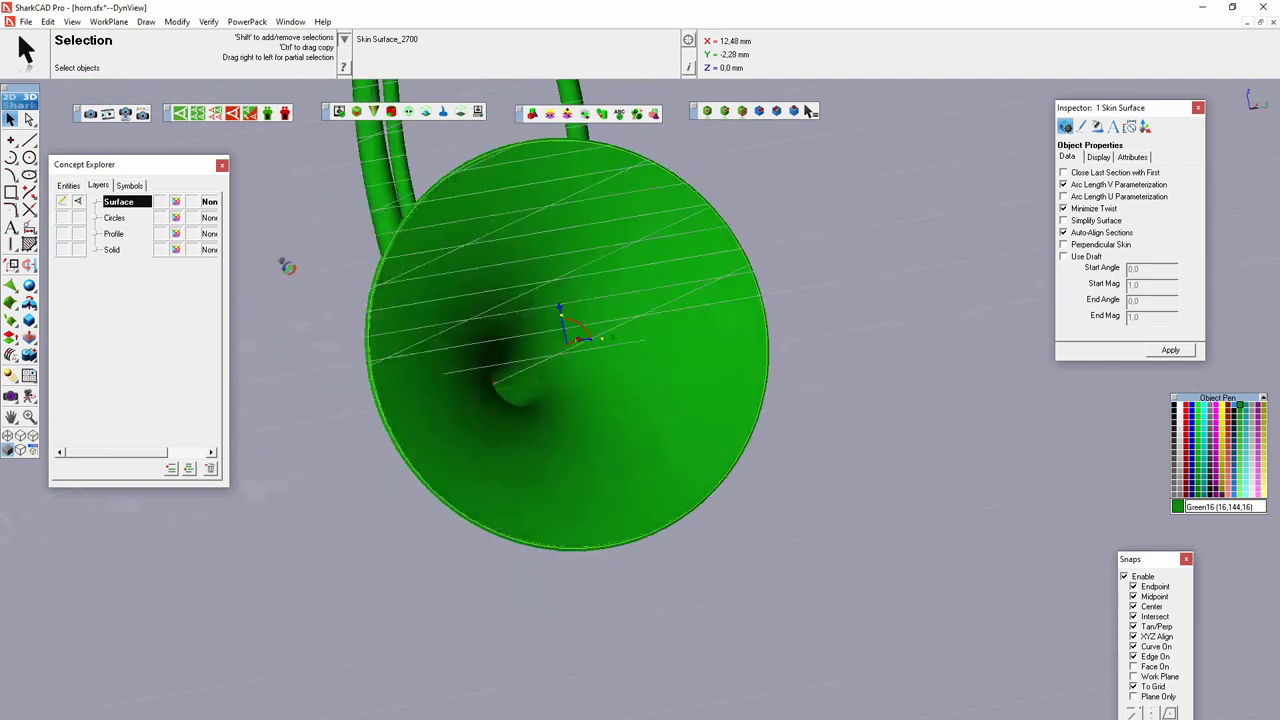
pyautogui.moveTo(455, 346)
pyautogui.mouseDown(button='middle')
pyautogui.moveTo(561, 307)
pyautogui.moveTo(817, 406)
pyautogui.moveTo(683, 325)
pyautogui.mouseUp(button='middle')
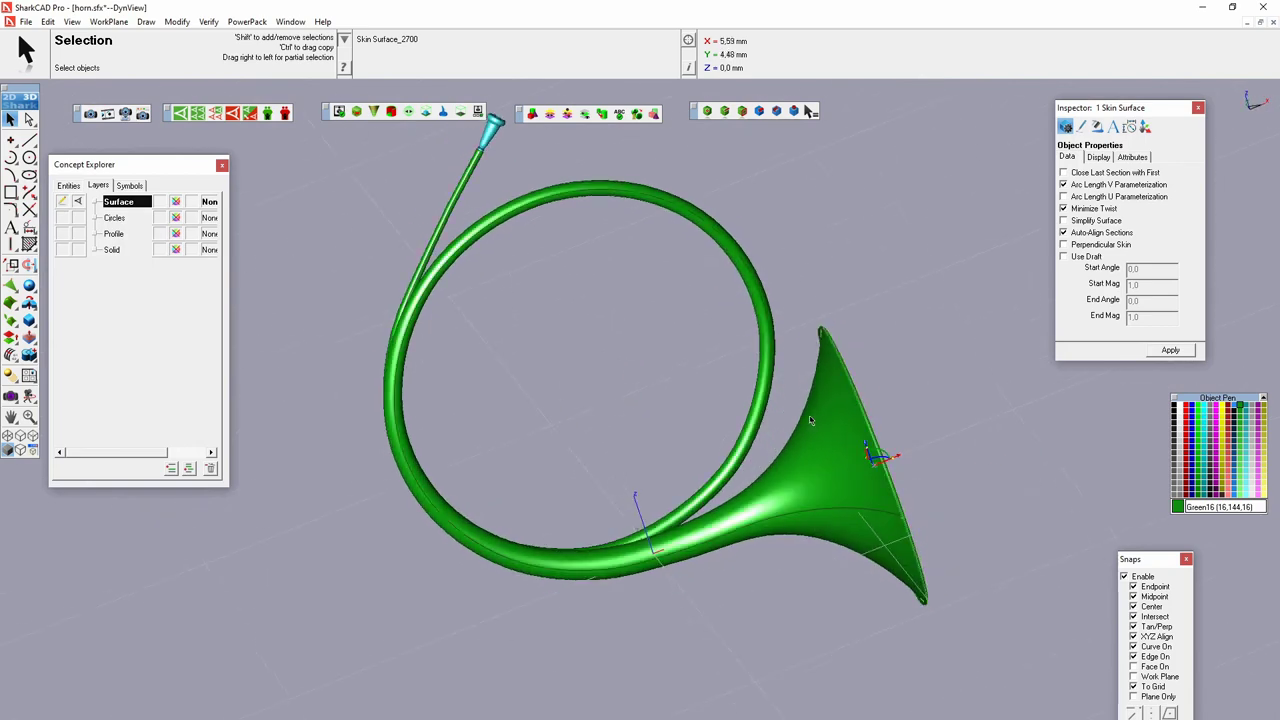
pyautogui.scroll(-3, 616, 359)
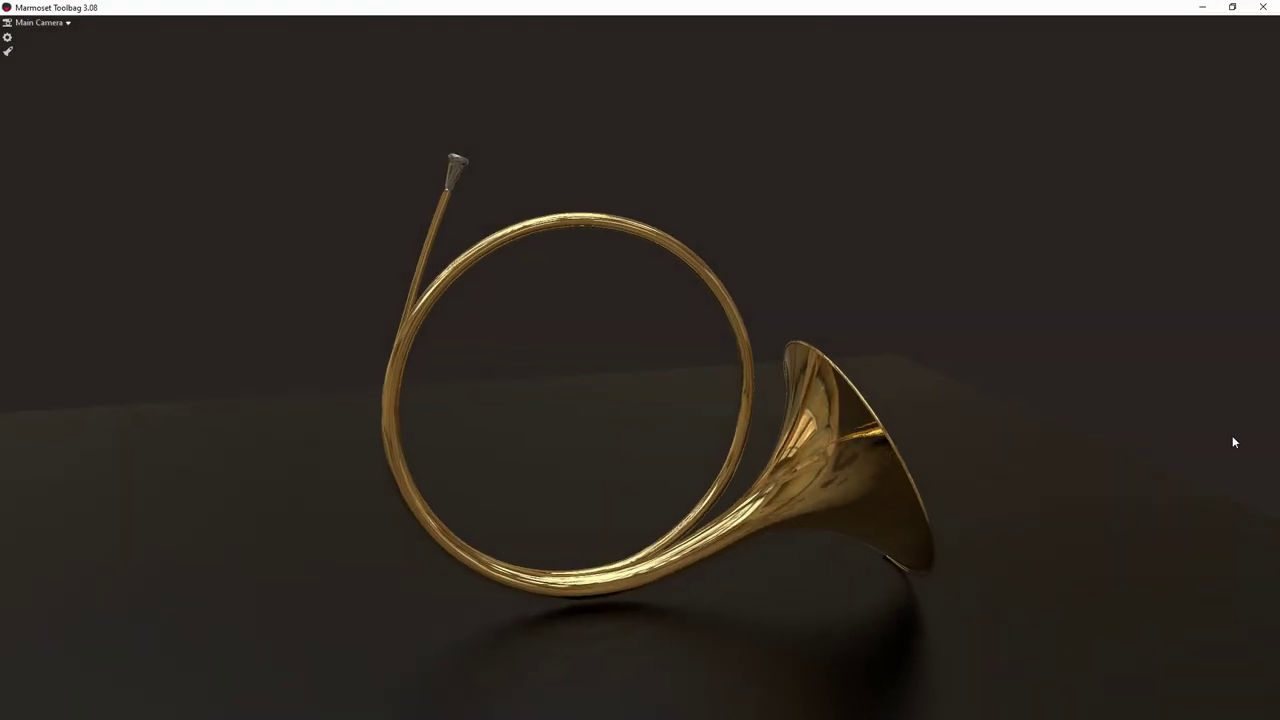
# Step: Orbit the Main Camera around the gold horn, including a view of the bell from below
pyautogui.moveTo(1234, 442); pyautogui.dragTo(346, 453)
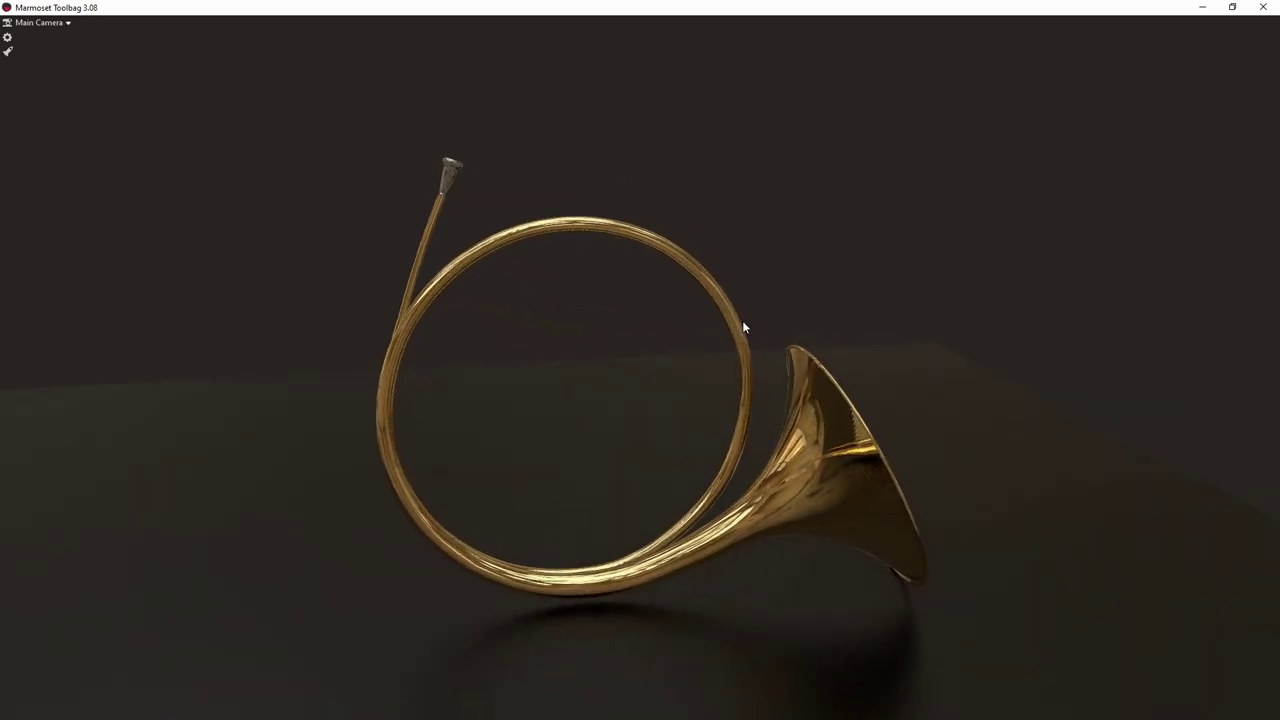
pyautogui.moveTo(743, 322)
pyautogui.mouseDown()
pyautogui.moveTo(723, 354)
pyautogui.moveTo(660, 377)
pyautogui.moveTo(547, 399)
pyautogui.moveTo(491, 428)
pyautogui.moveTo(421, 422)
pyautogui.moveTo(748, 434)
pyautogui.moveTo(794, 567)
pyautogui.moveTo(734, 551)
pyautogui.moveTo(626, 467)
pyautogui.mouseUp()
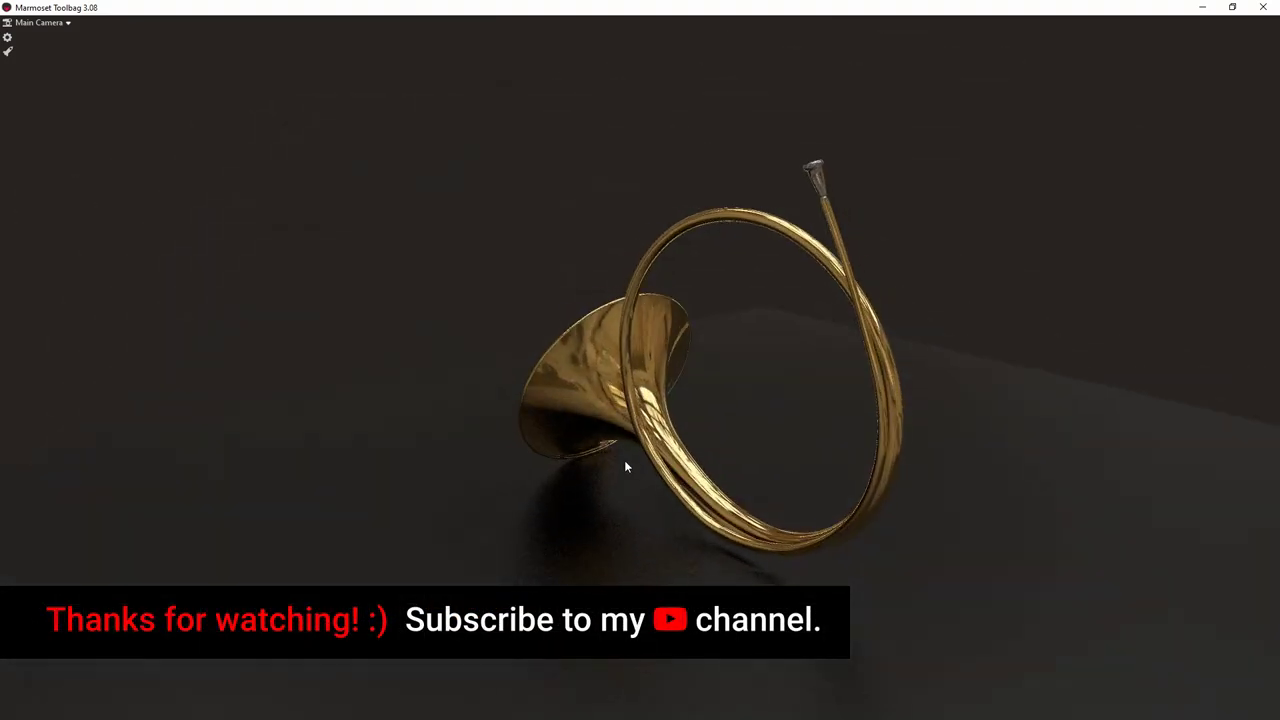
pyautogui.moveTo(855, 575)
pyautogui.mouseDown()
pyautogui.moveTo(666, 538)
pyautogui.moveTo(551, 537)
pyautogui.mouseUp()
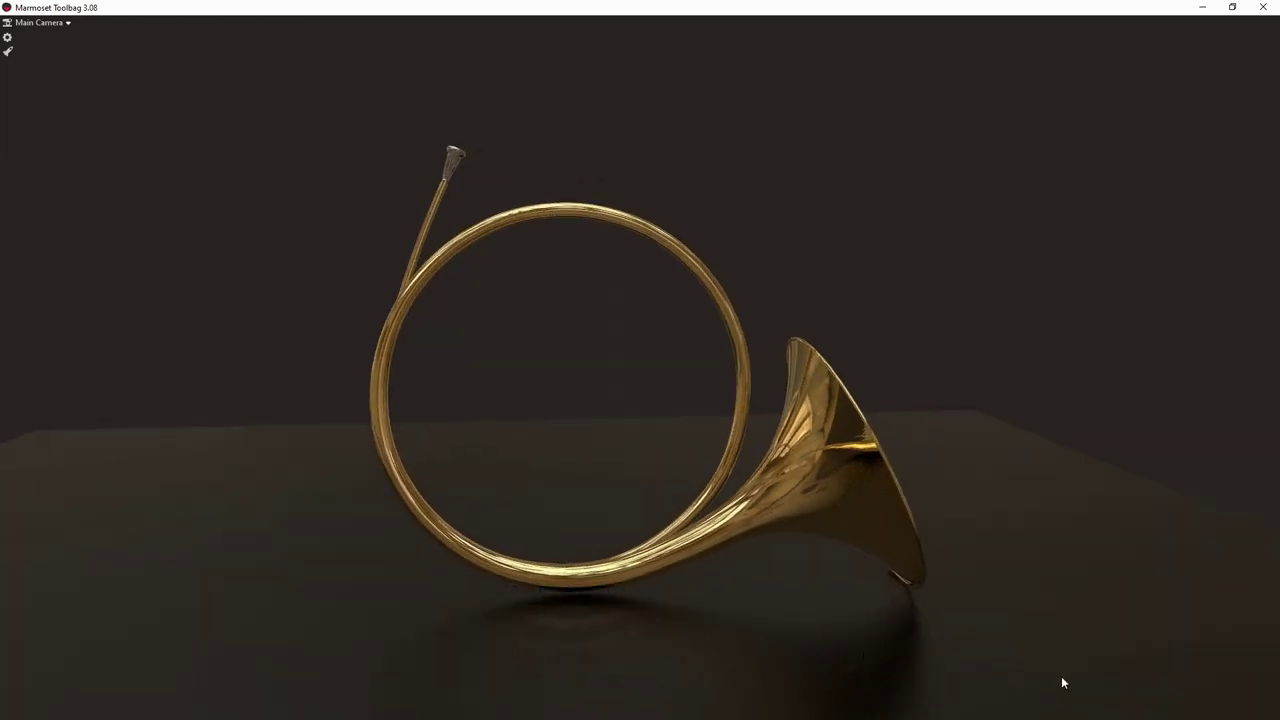